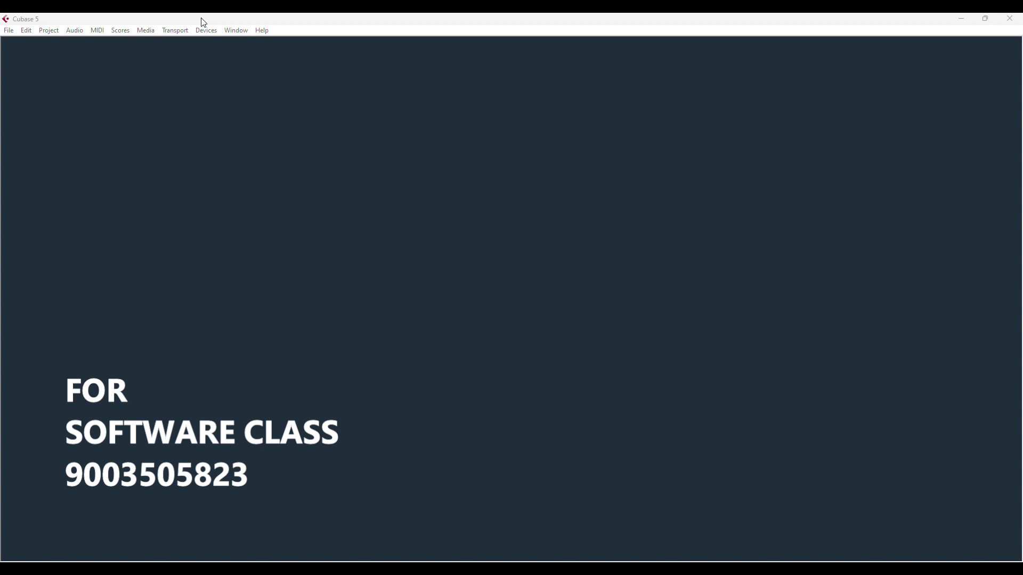
pyautogui.click(8, 31)
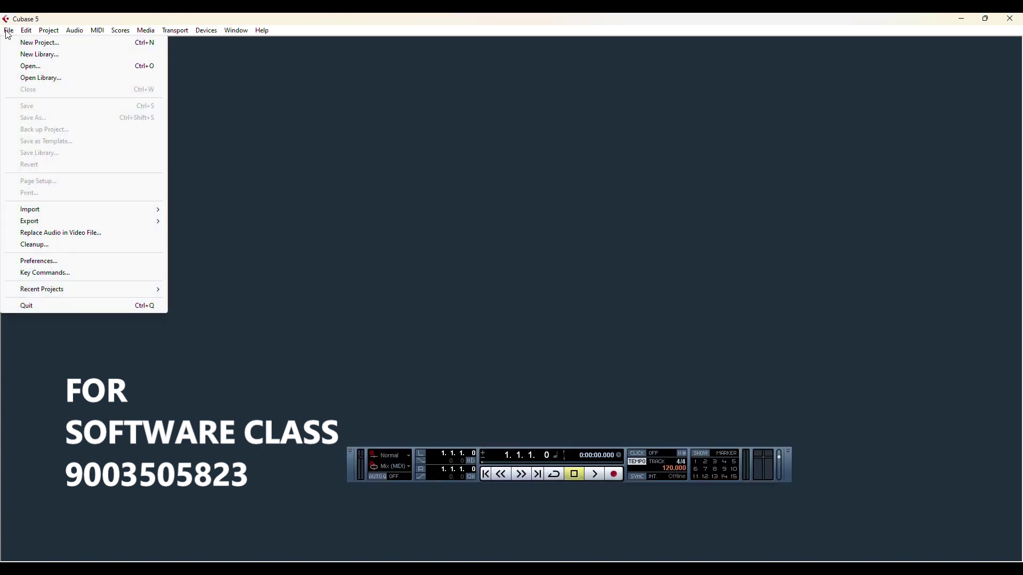
pyautogui.click(22, 69)
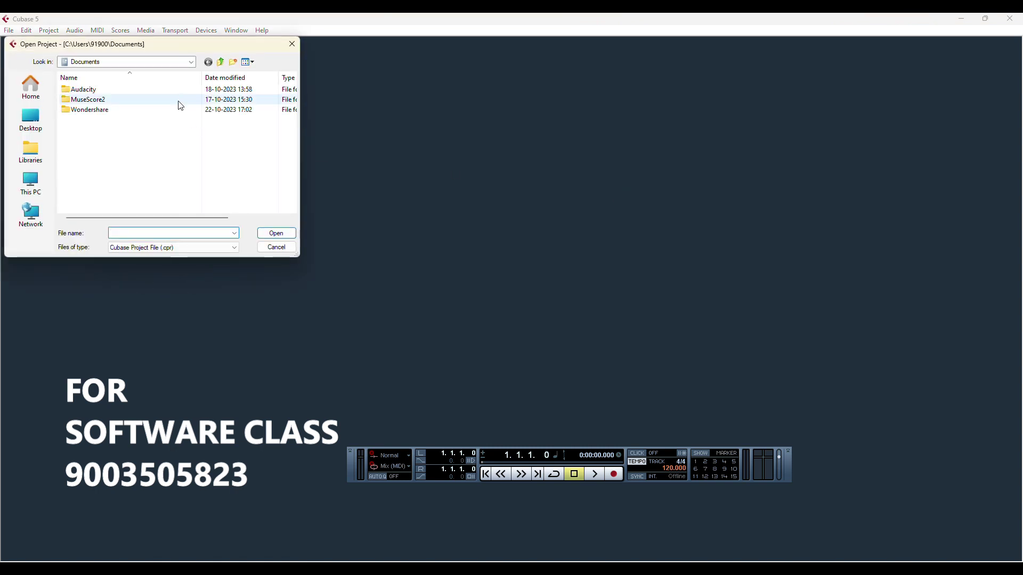
pyautogui.click(34, 195)
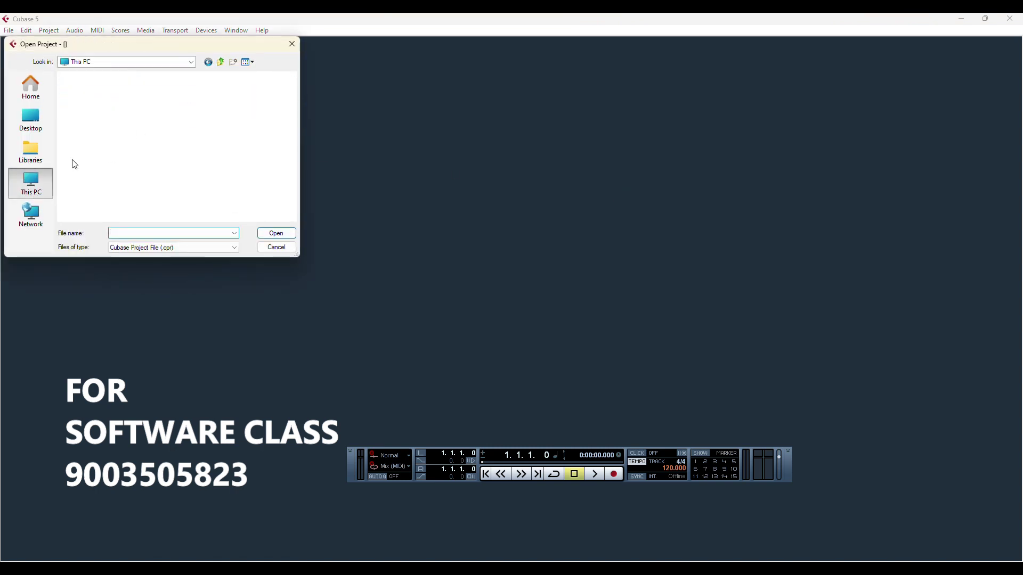
pyautogui.doubleClick(94, 131)
pyautogui.scroll(-3, 91, 115)
pyautogui.scroll(3, 91, 115)
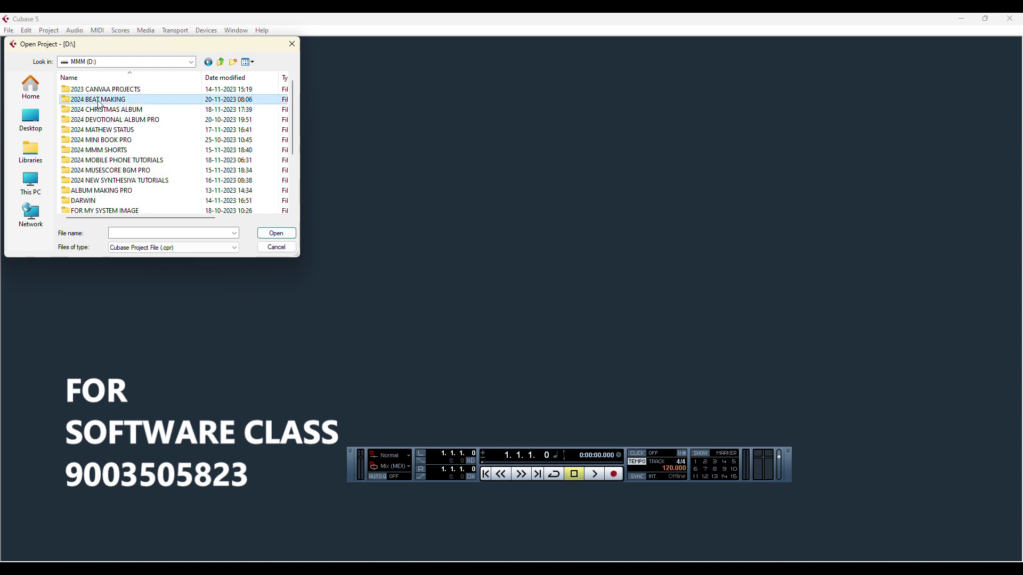
pyautogui.doubleClick(66, 100)
pyautogui.doubleClick(85, 123)
pyautogui.doubleClick(81, 101)
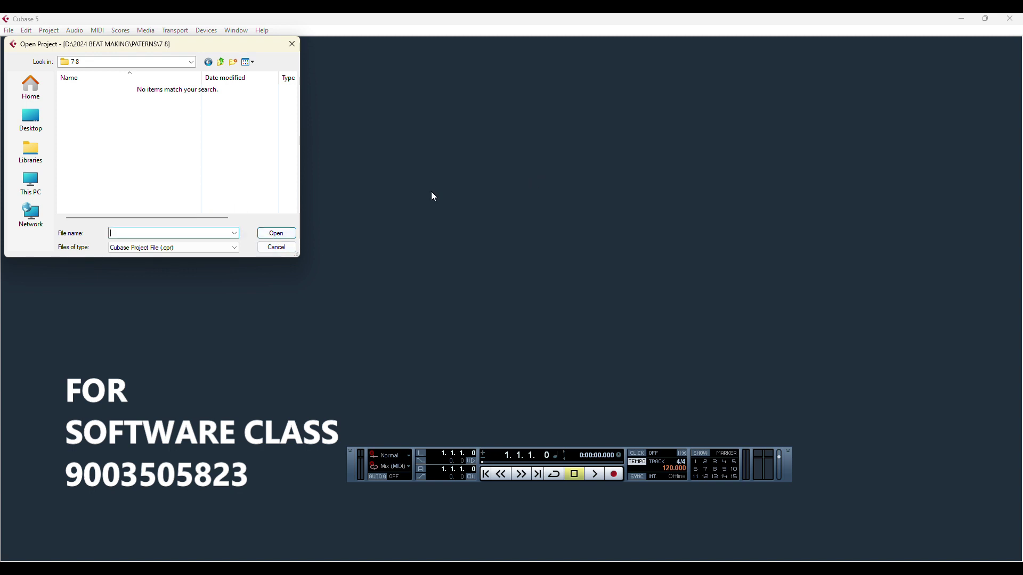
pyautogui.click(297, 44)
# Step: Create a new project and set its folder to 2024 BEAT MAKING > PATERNS > 7 8 on drive MMM (D:)
pyautogui.click(8, 31)
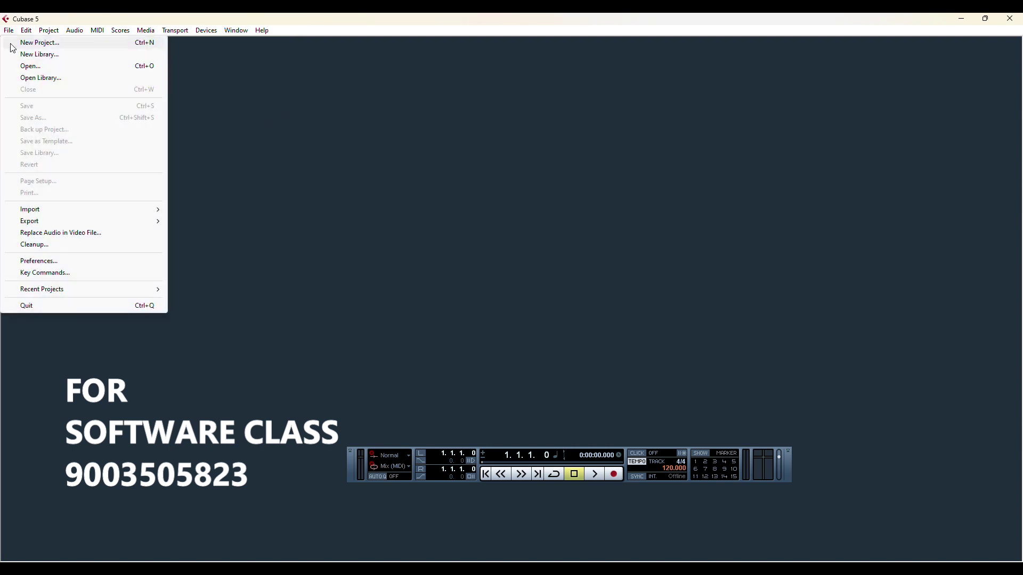
pyautogui.click(11, 47)
pyautogui.click(524, 392)
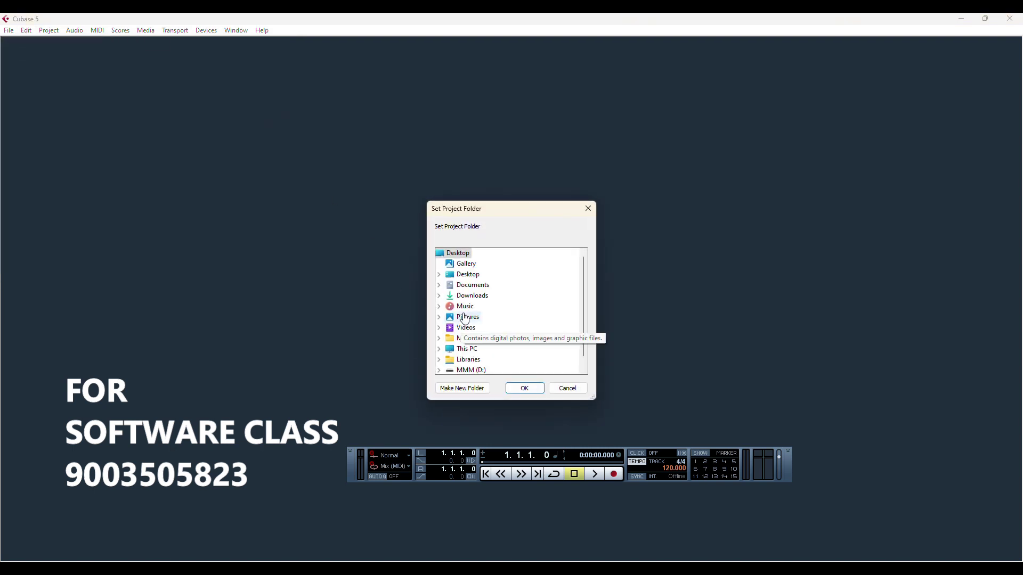
pyautogui.scroll(-1, 583, 268)
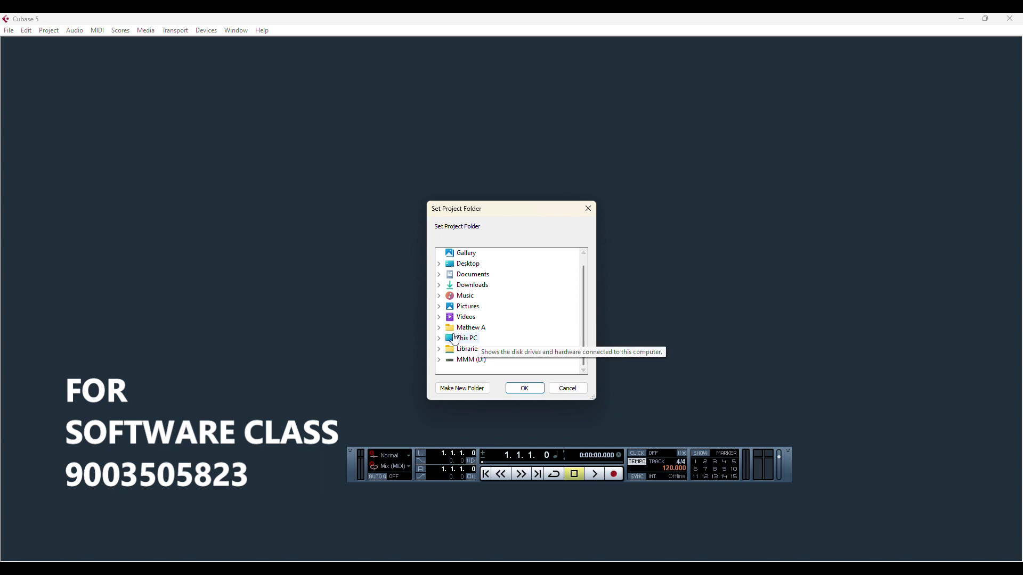
pyautogui.click(438, 360)
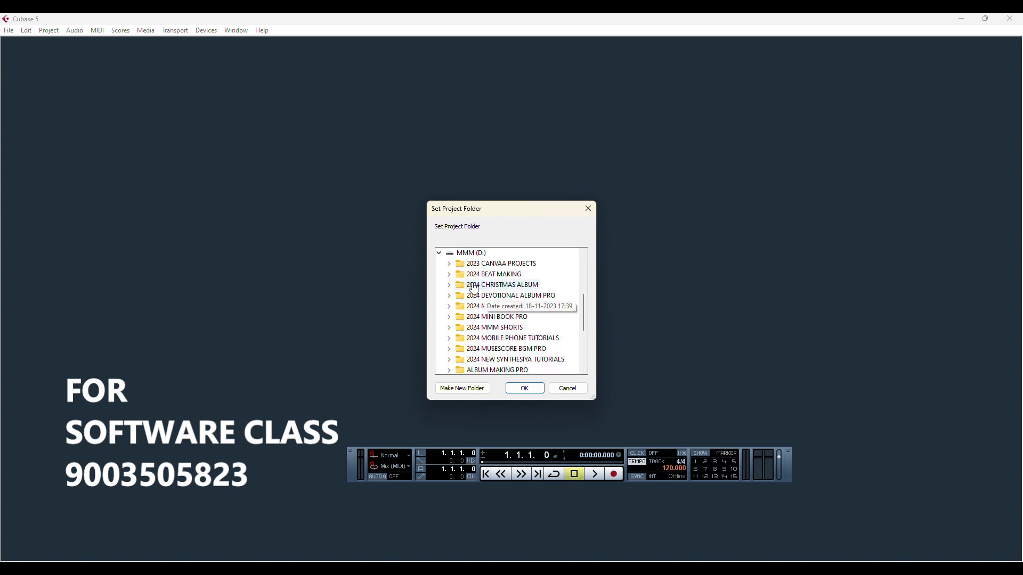
pyautogui.click(448, 274)
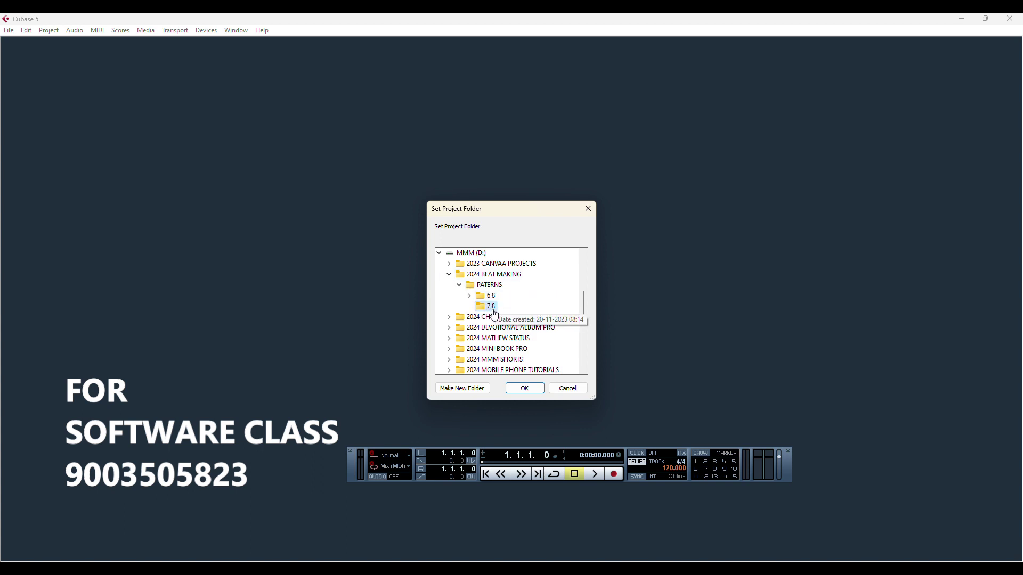
pyautogui.click(524, 389)
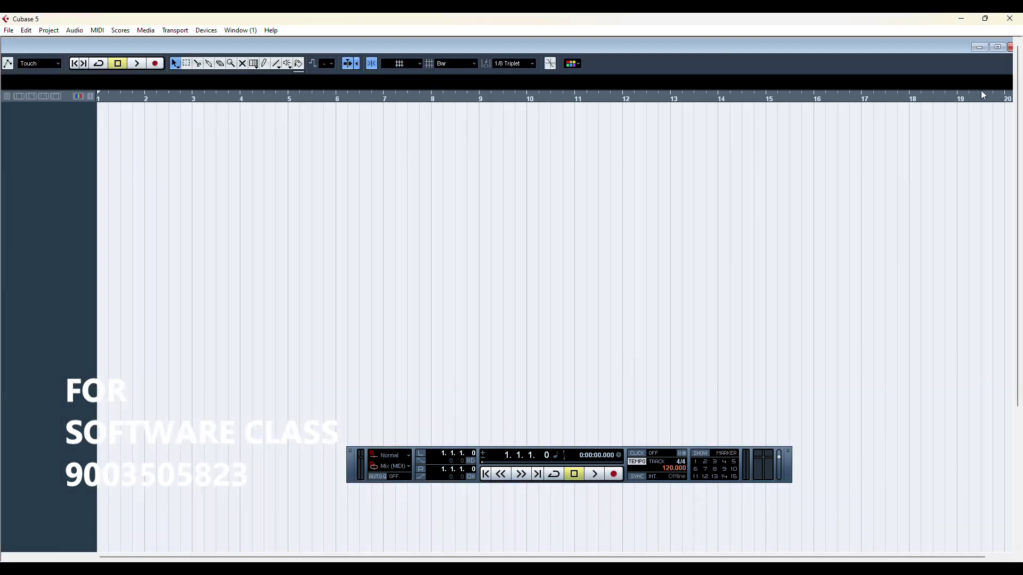
# Step: Maximise and restore the project window, and shift it slightly down within the workspace
pyautogui.click(997, 48)
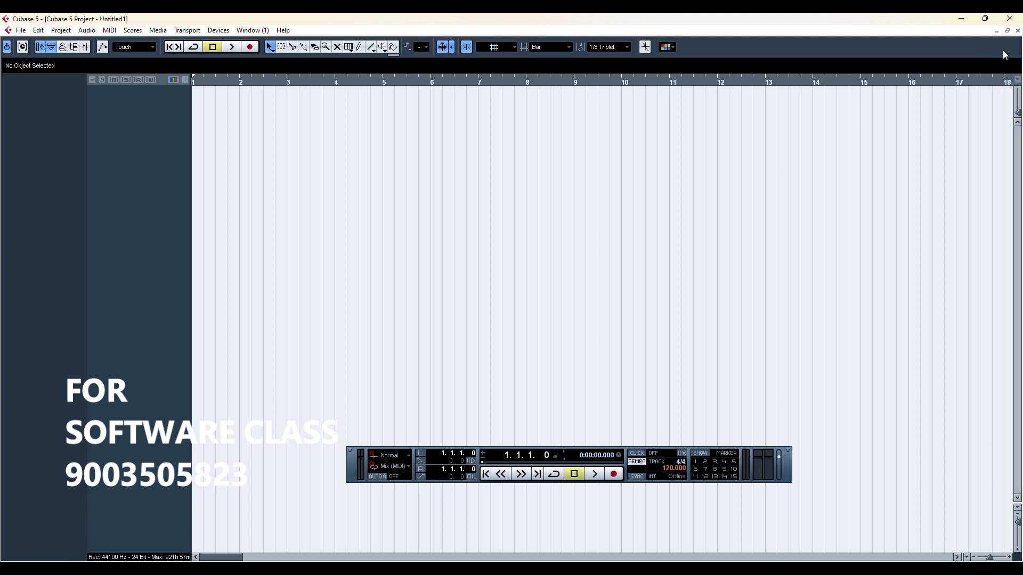
pyautogui.click(1008, 31)
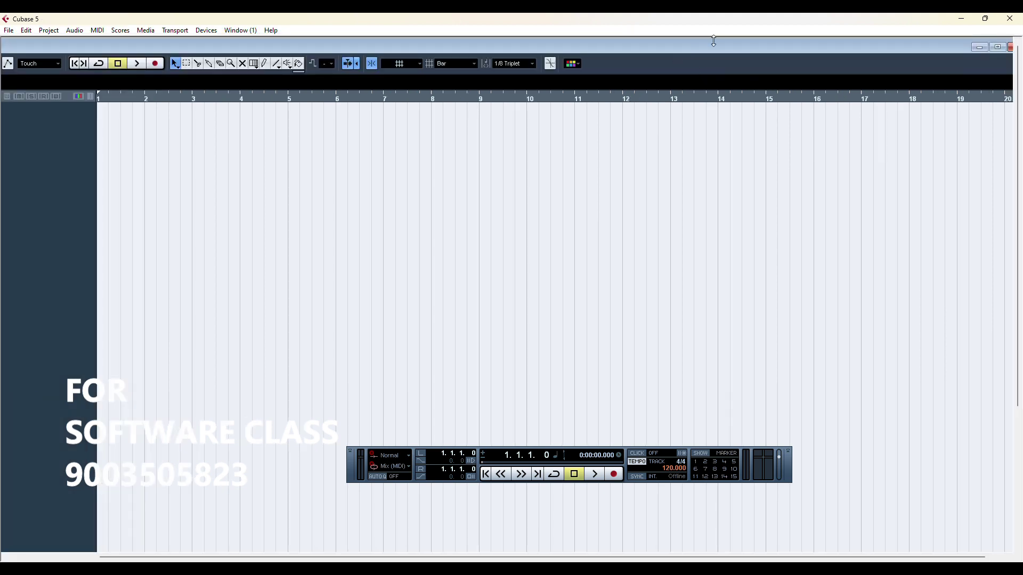
pyautogui.moveTo(714, 43); pyautogui.dragTo(713, 52)
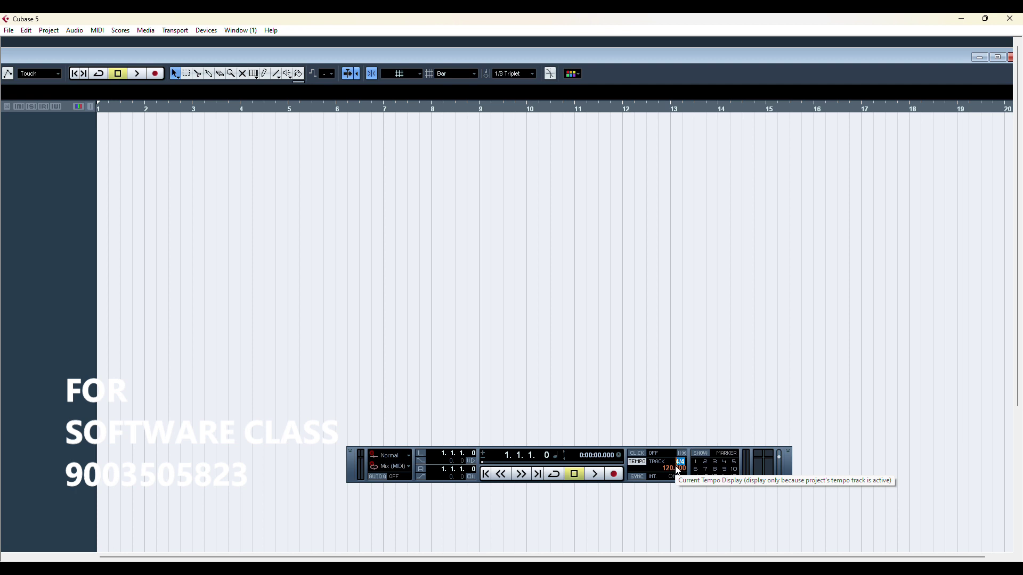
# Step: Set the project's time signature to 7/8 and the quantize value to 1/8
pyautogui.write('7/8')
pyautogui.press('Return')
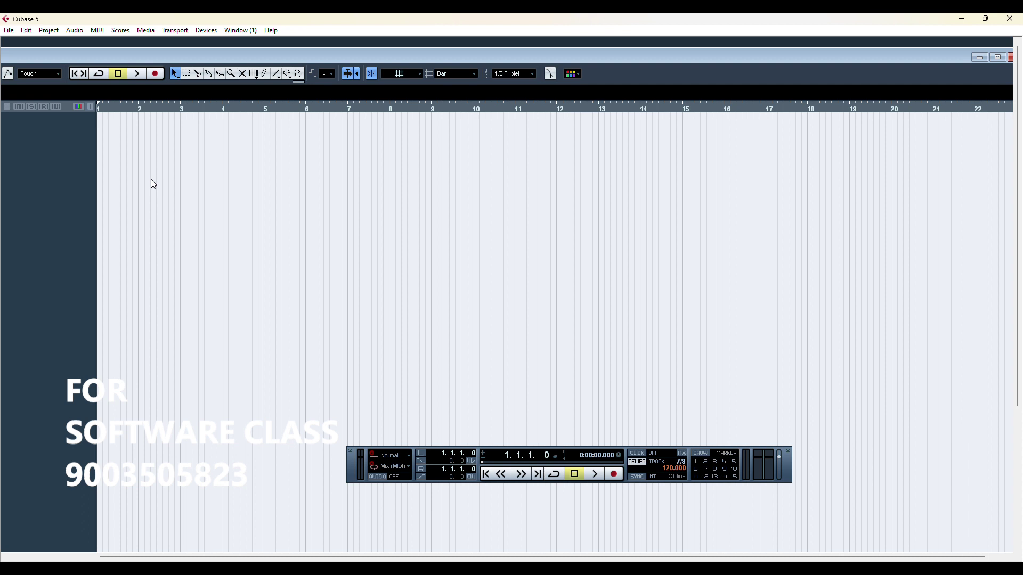
pyautogui.click(531, 75)
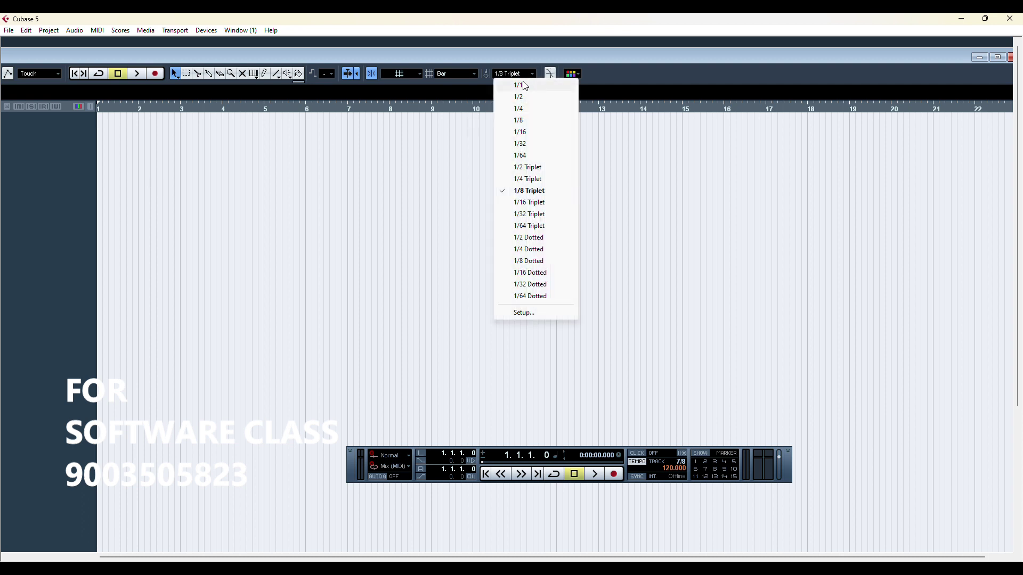
pyautogui.click(525, 121)
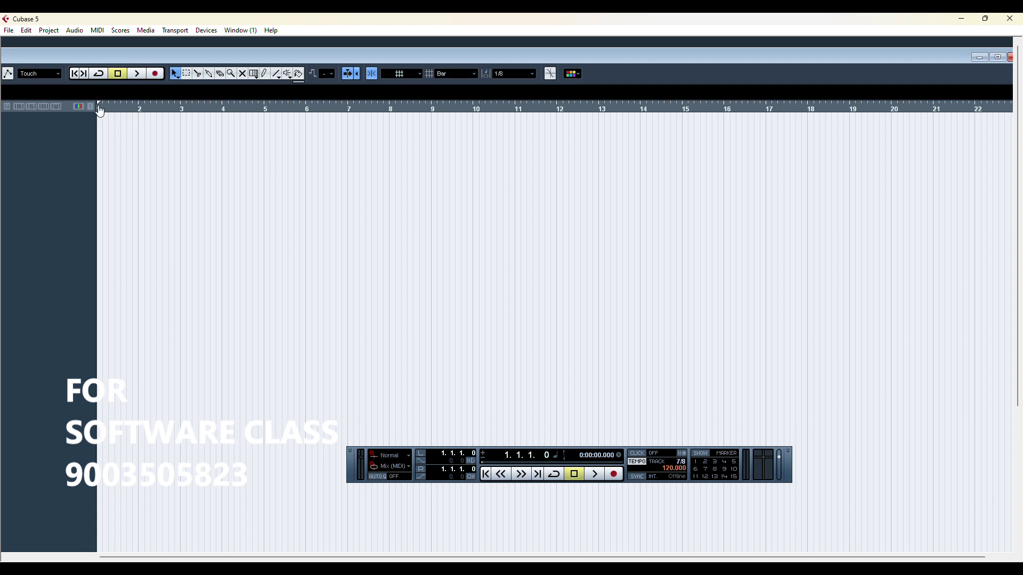
# Step: Set the left locator to bar 2 and the right locator to bar 3
pyautogui.moveTo(96, 110); pyautogui.dragTo(231, 119)
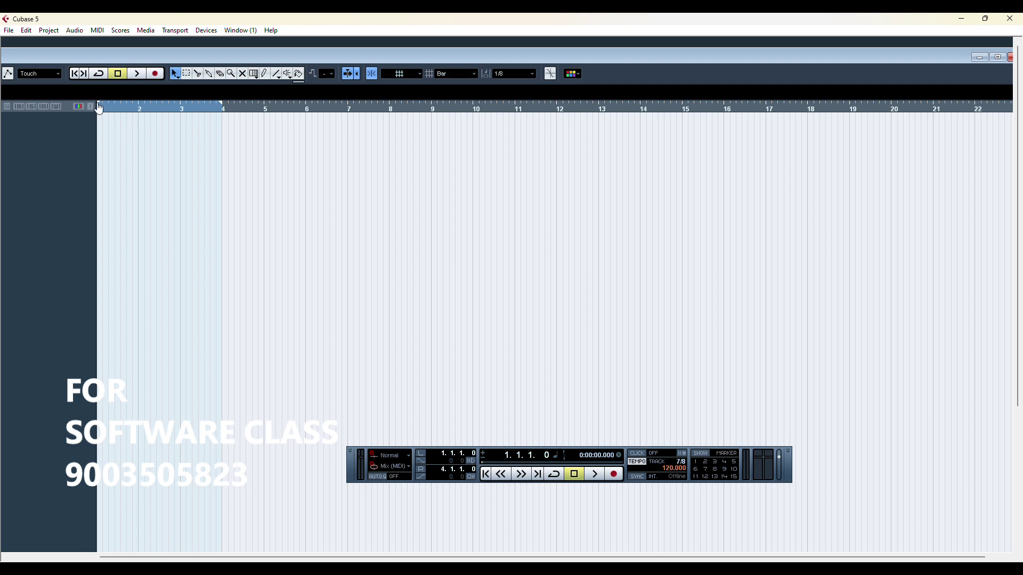
pyautogui.moveTo(99, 109); pyautogui.dragTo(140, 112)
pyautogui.moveTo(222, 110); pyautogui.dragTo(180, 113)
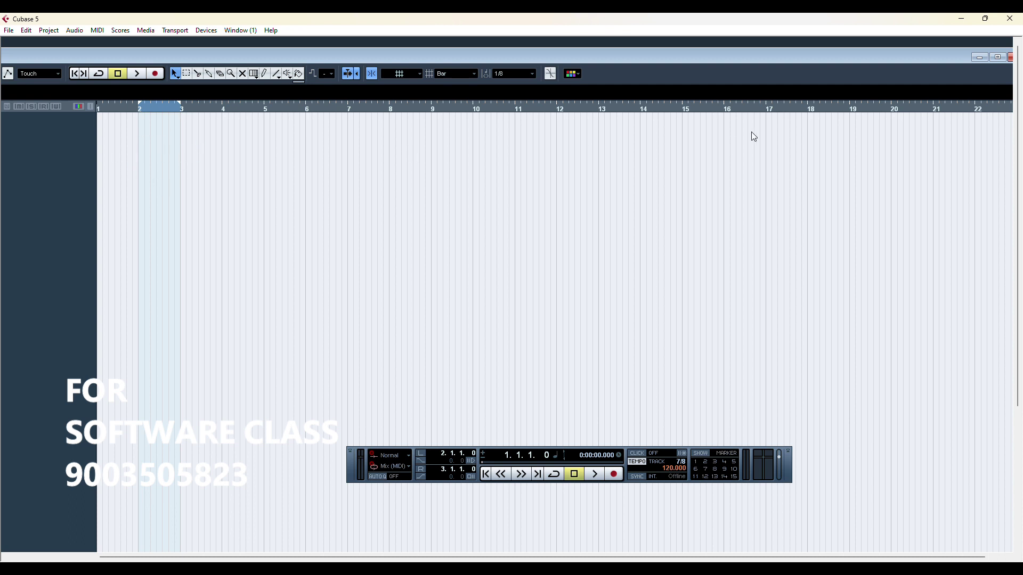
# Step: Load HALionOne in the first VST instrument slot and create a MIDI track assigned to it
pyautogui.click(207, 30)
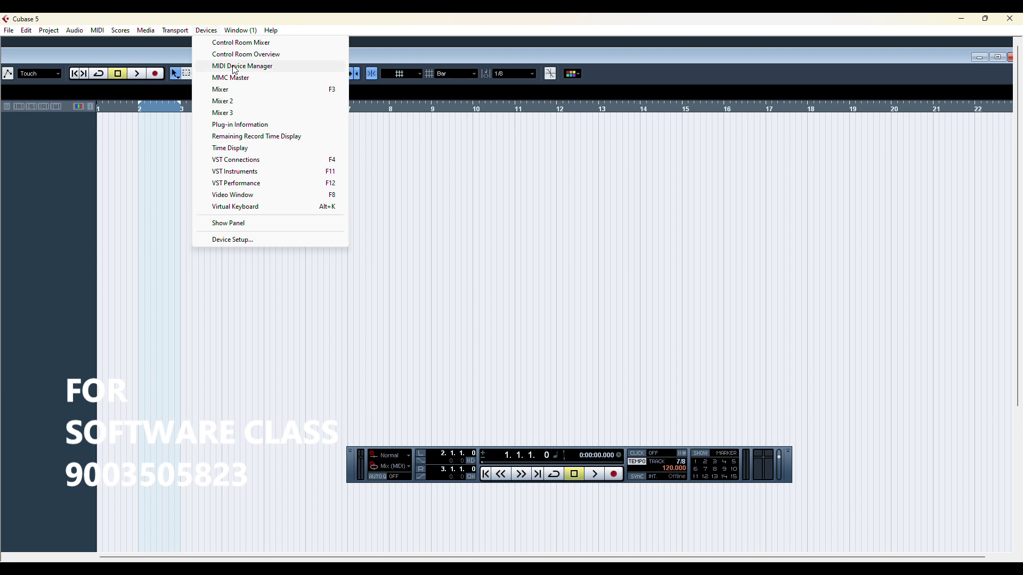
pyautogui.click(295, 171)
pyautogui.click(525, 305)
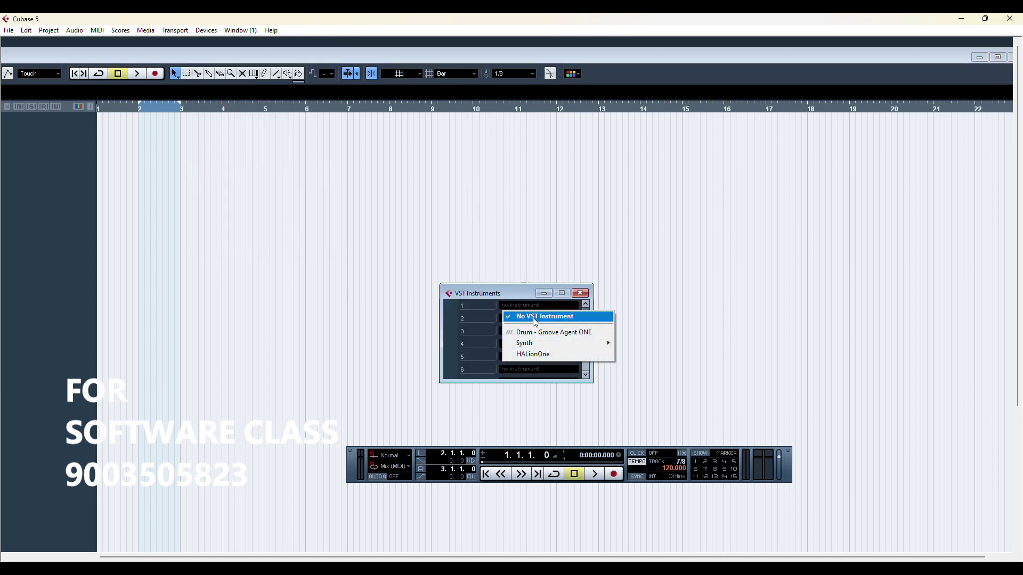
pyautogui.click(534, 354)
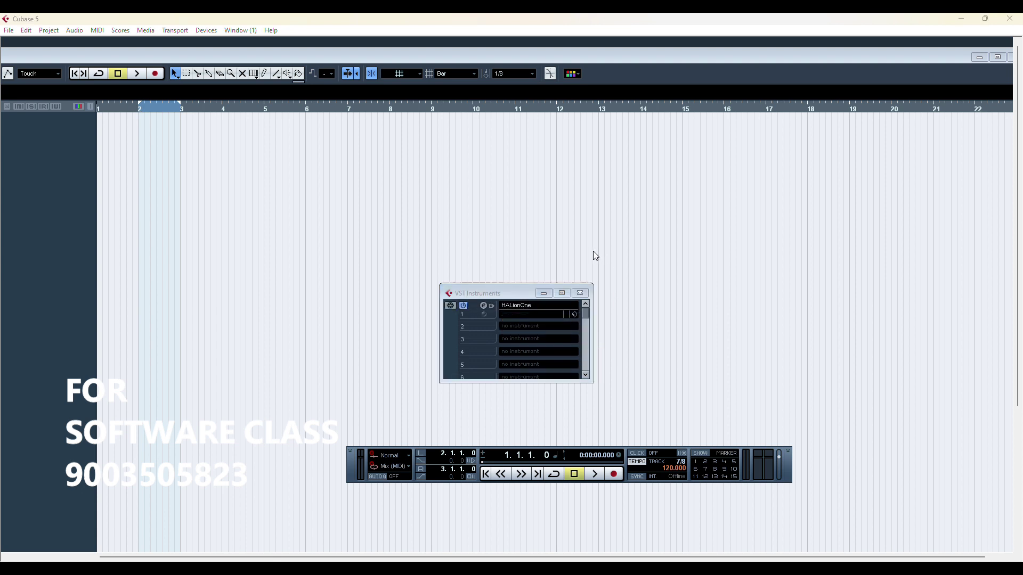
pyautogui.click(507, 330)
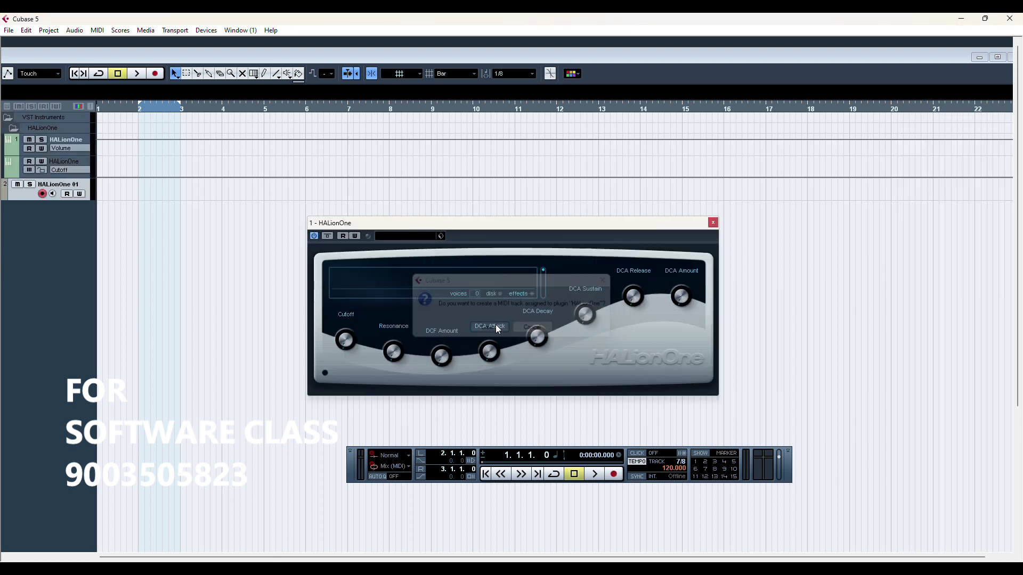
# Step: Load the Stereo GM drum preset into HALionOne and close the instrument windows
pyautogui.click(441, 236)
pyautogui.click(452, 246)
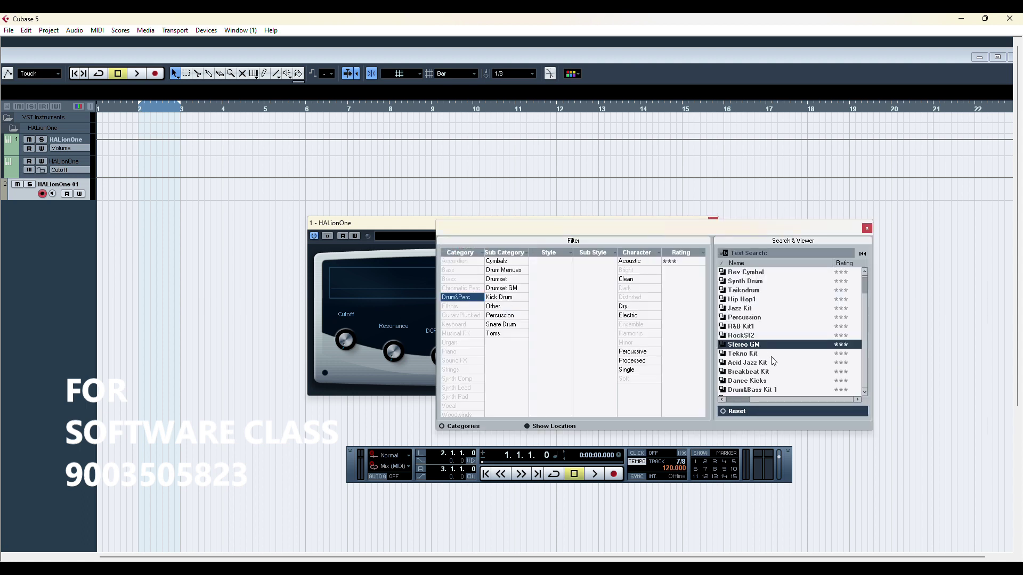
pyautogui.doubleClick(757, 345)
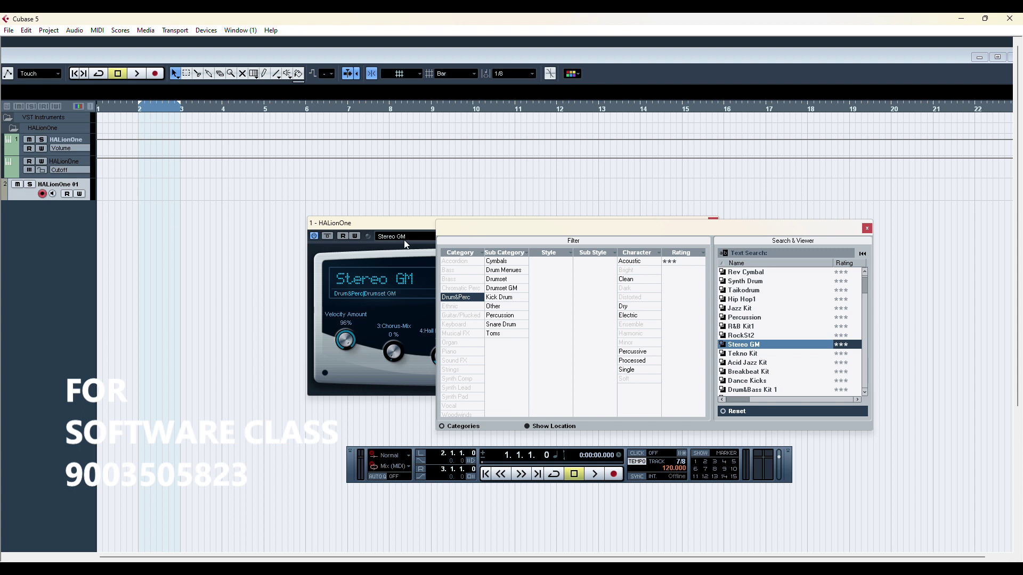
pyautogui.click(868, 228)
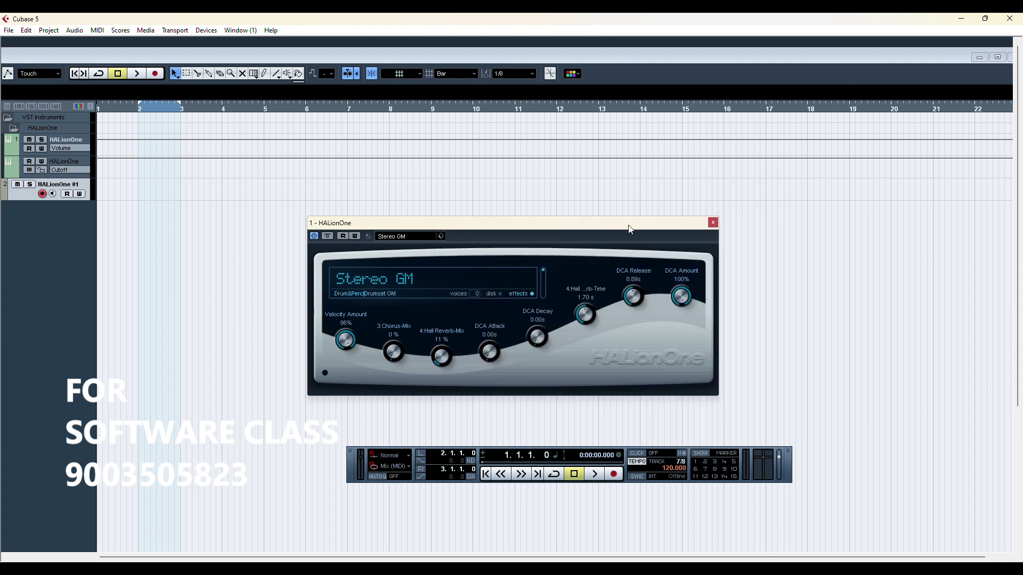
pyautogui.click(714, 224)
pyautogui.click(581, 294)
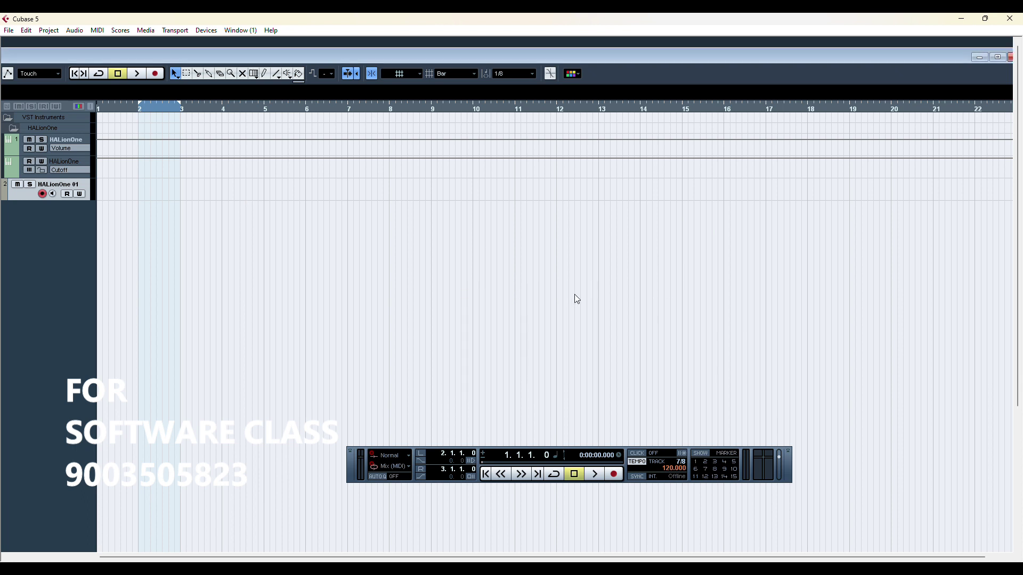
# Step: Rename the HALionOne 01 track to RYTHM and reposition the project window so its title and inspector are in view
pyautogui.doubleClick(61, 184)
pyautogui.write('RYTHM')
pyautogui.press('Return')
pyautogui.doubleClick(750, 53)
pyautogui.moveTo(853, 45); pyautogui.dragTo(730, 70)
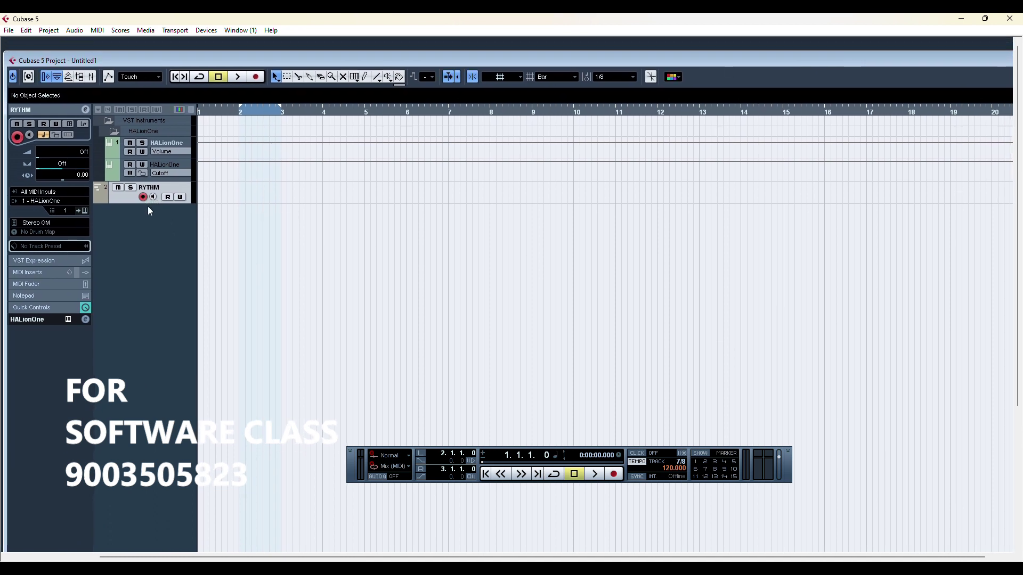
# Step: Create a one-bar MIDI part between the locators on the RYTHM track and open it in the Key Editor
pyautogui.doubleClick(254, 196)
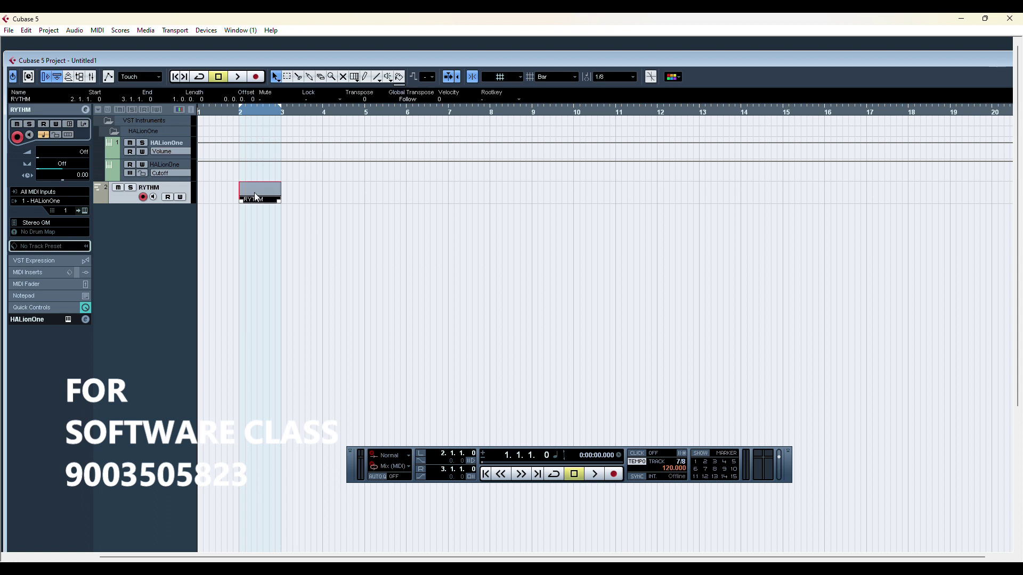
pyautogui.doubleClick(256, 200)
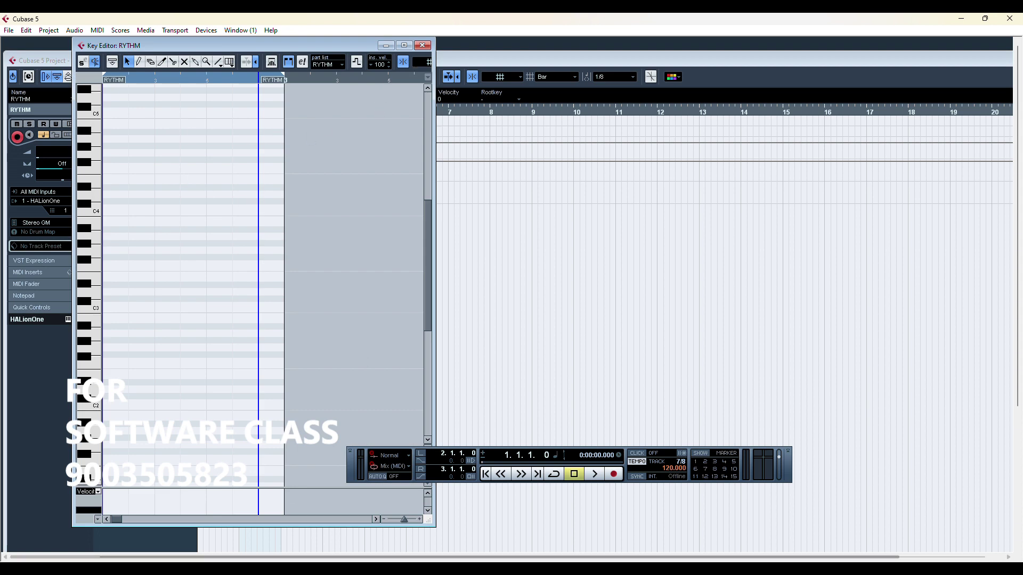
# Step: Enlarge the Key Editor window and position it so its toolbar and the whole RYTHM part are visible
pyautogui.moveTo(431, 330); pyautogui.dragTo(903, 442)
pyautogui.moveTo(371, 47); pyautogui.dragTo(375, 106)
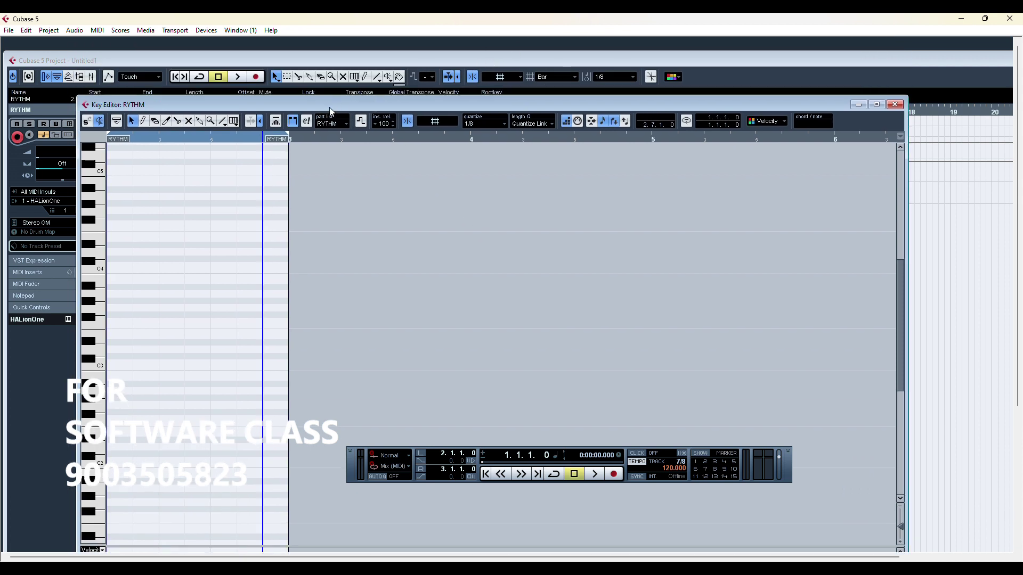
pyautogui.moveTo(326, 106); pyautogui.dragTo(344, 81)
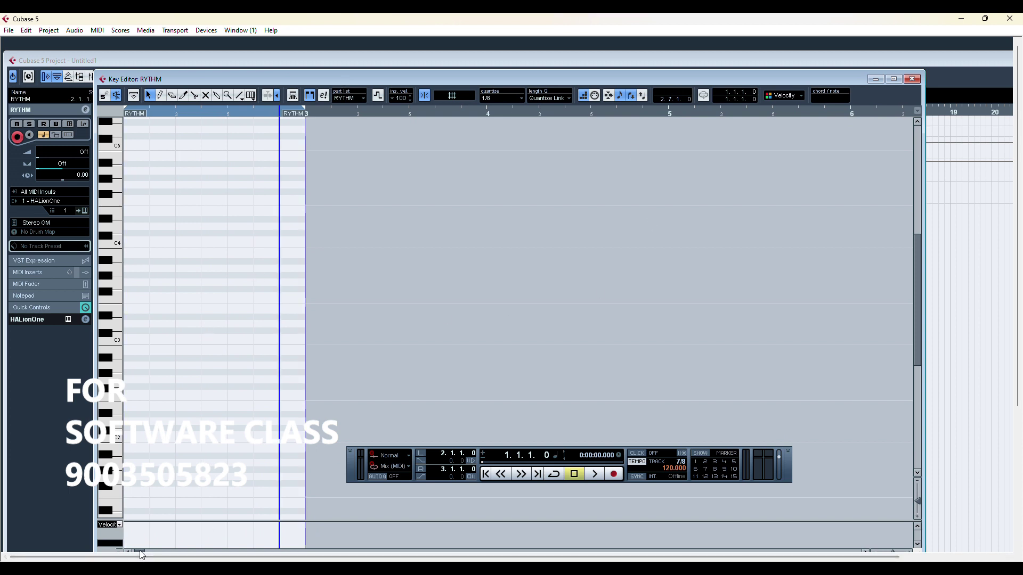
pyautogui.hscroll(-3, 277, 323)
# Step: Place the step input position at the start of bar 2 and switch step input off and back on
pyautogui.click(305, 334)
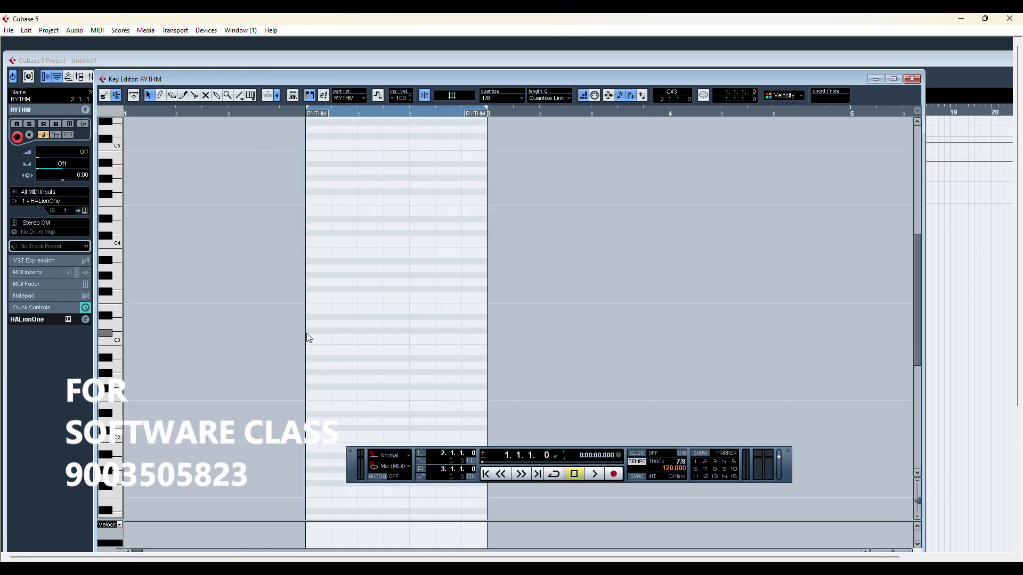
pyautogui.click(581, 98)
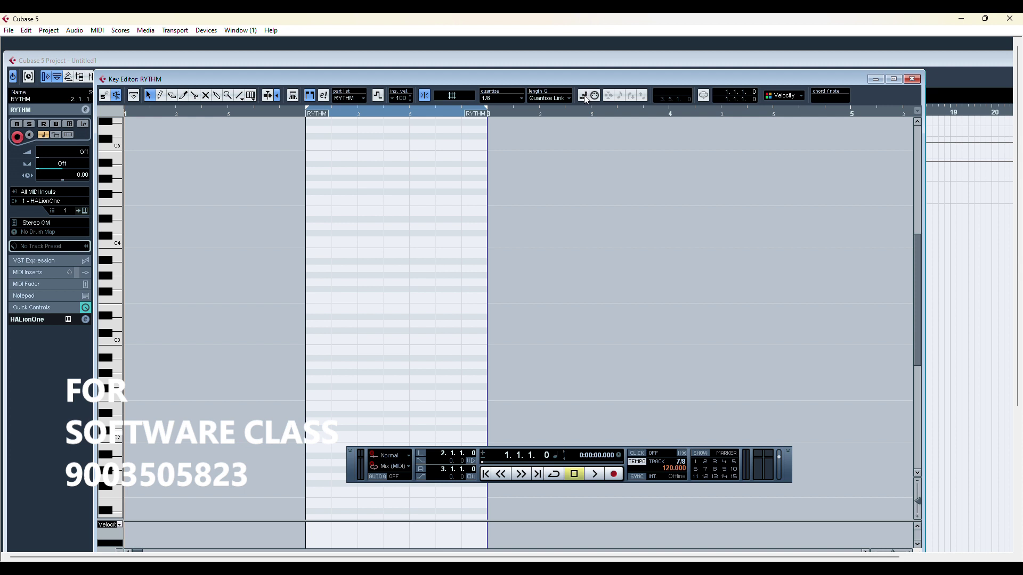
pyautogui.click(583, 95)
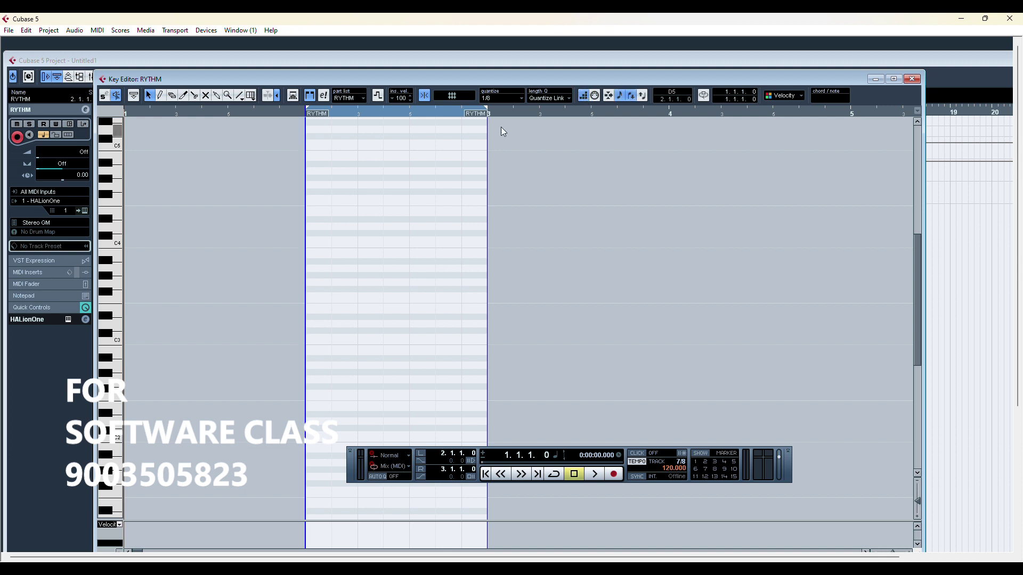
# Step: Return the step input position and the project cursor to the start of bar 2 in the RYTHM part
pyautogui.click(352, 113)
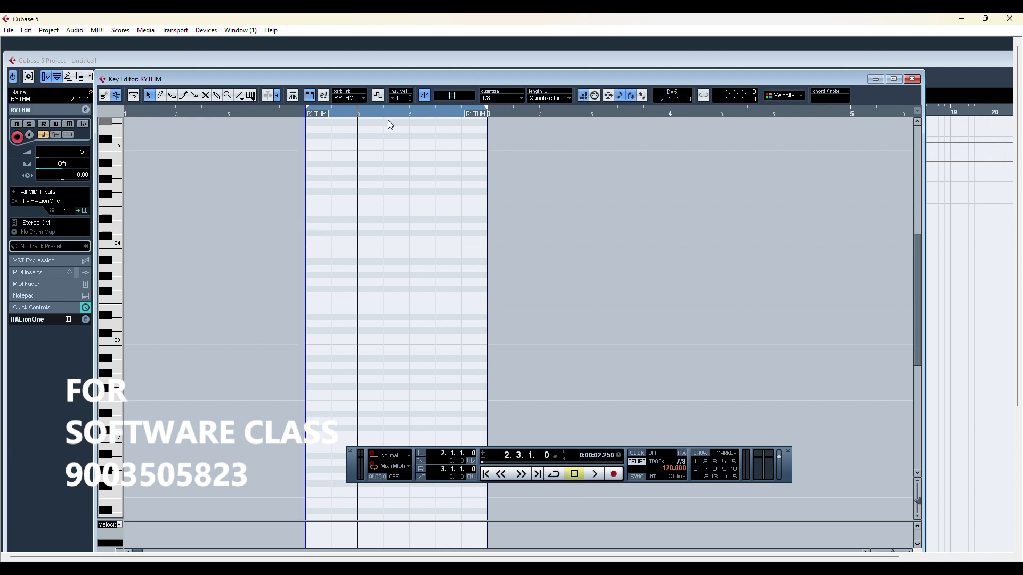
pyautogui.click(412, 213)
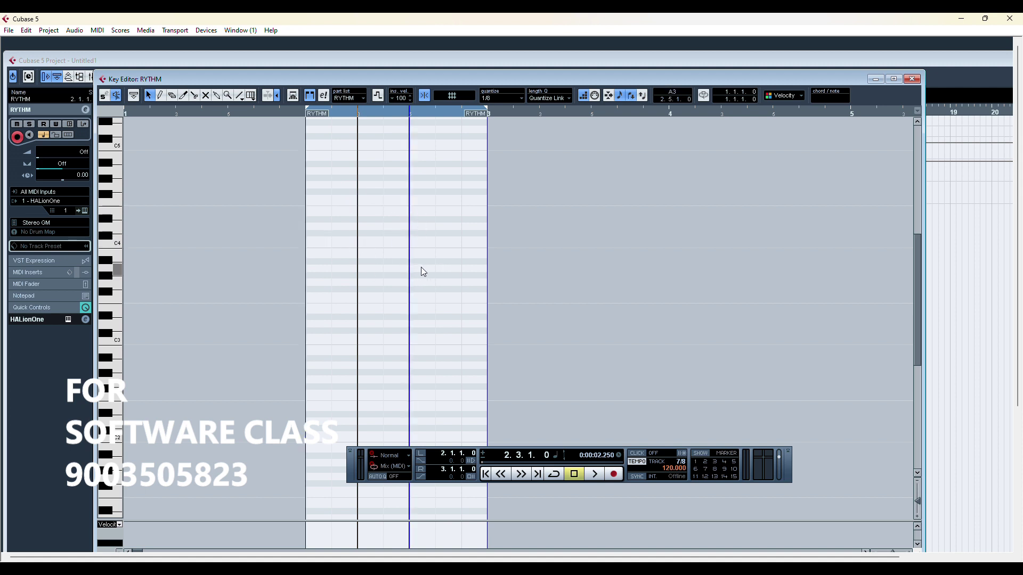
pyautogui.click(307, 310)
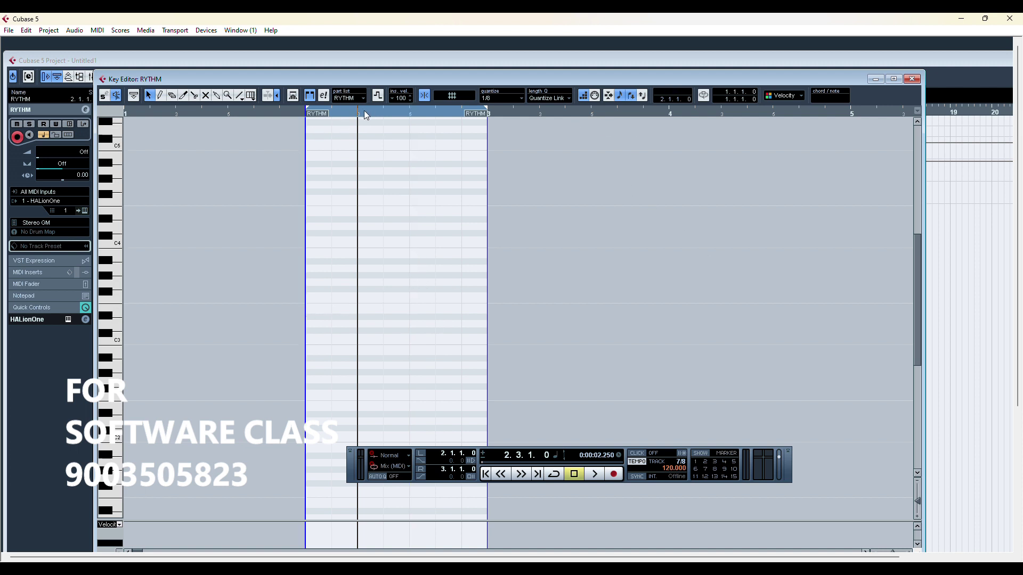
pyautogui.moveTo(326, 113); pyautogui.dragTo(251, 116)
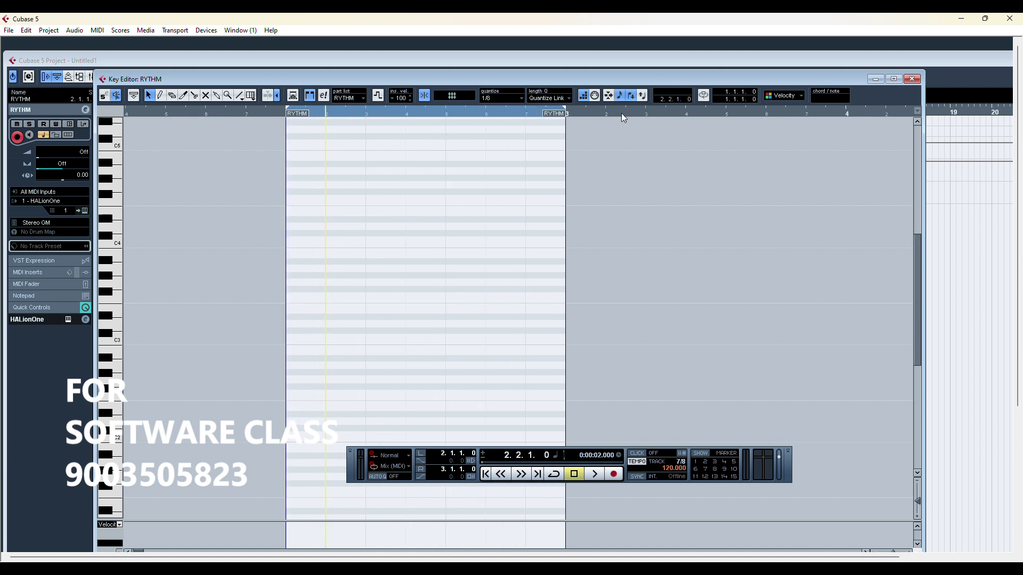
pyautogui.click(246, 117)
pyautogui.click(209, 114)
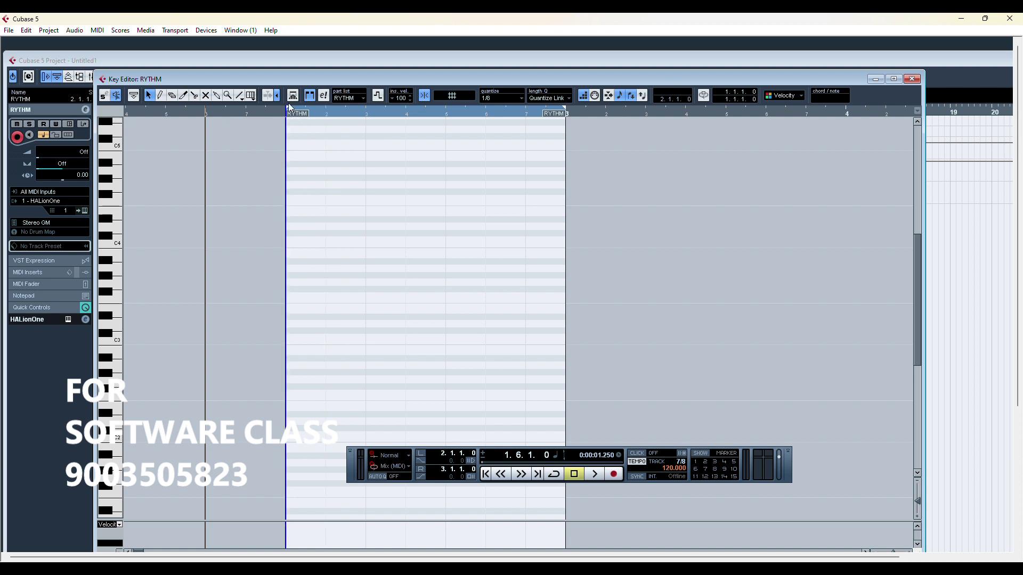
pyautogui.click(282, 112)
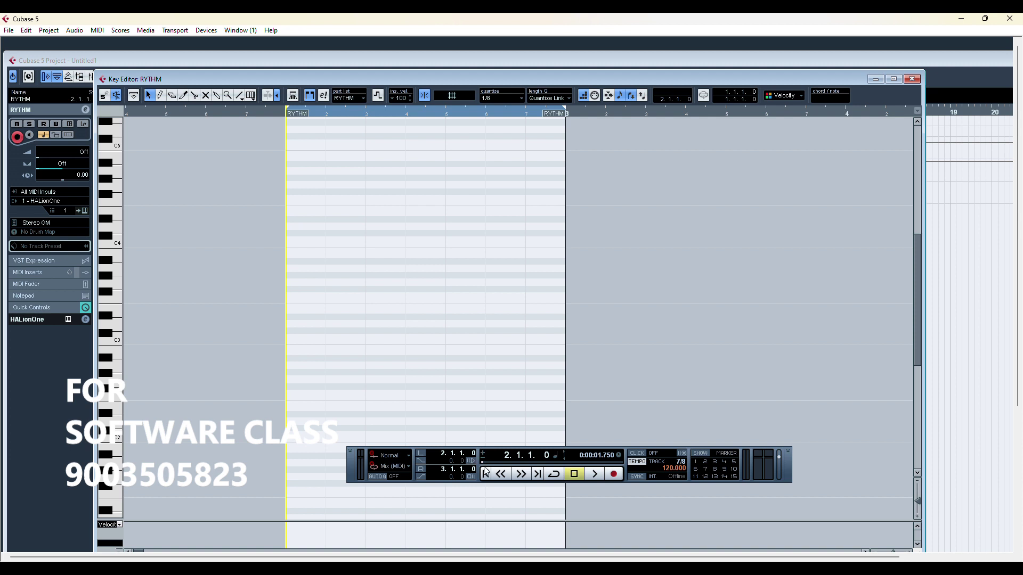
# Step: Turn on the metronome click and cycle mode, and audition the click with short playbacks
pyautogui.click(638, 455)
pyautogui.press('space')
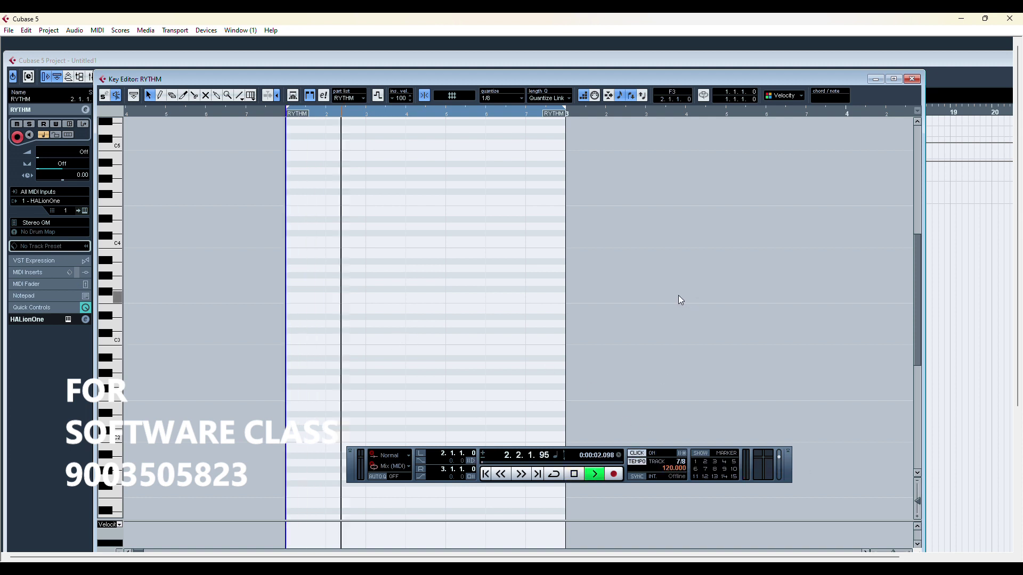
pyautogui.press('space')
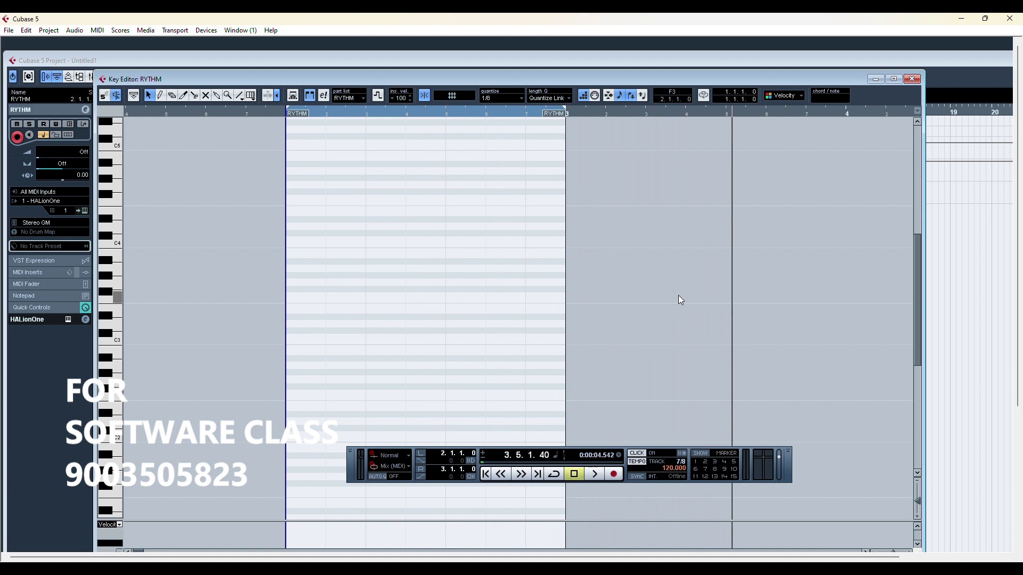
pyautogui.click(556, 480)
pyautogui.press('space')
pyautogui.press('space')
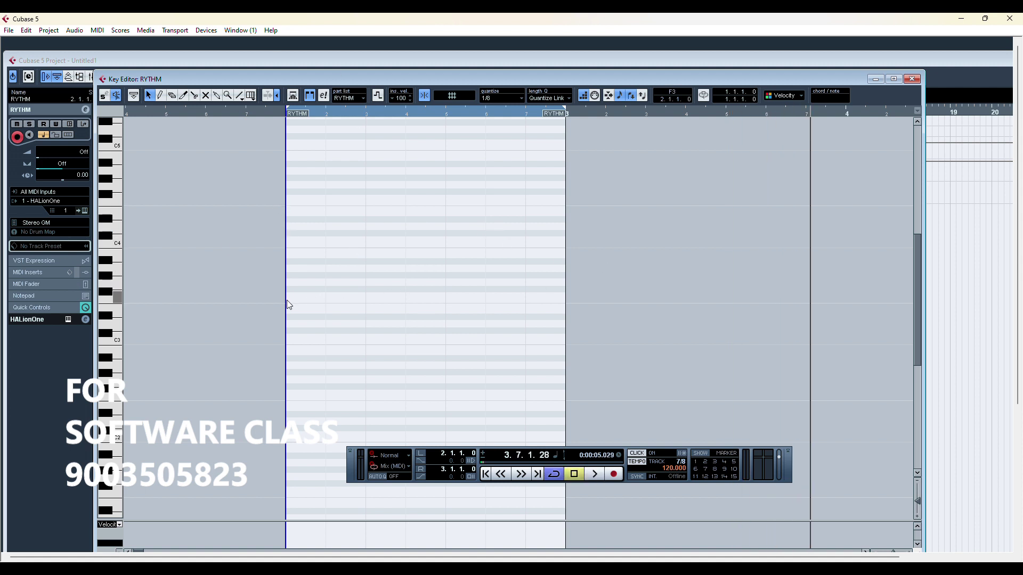
# Step: Close the Key Editor, set the cycle range to bar 2, and create and open a one-bar MIDI part on the RYTHM track
pyautogui.click(280, 112)
pyautogui.press('Escape')
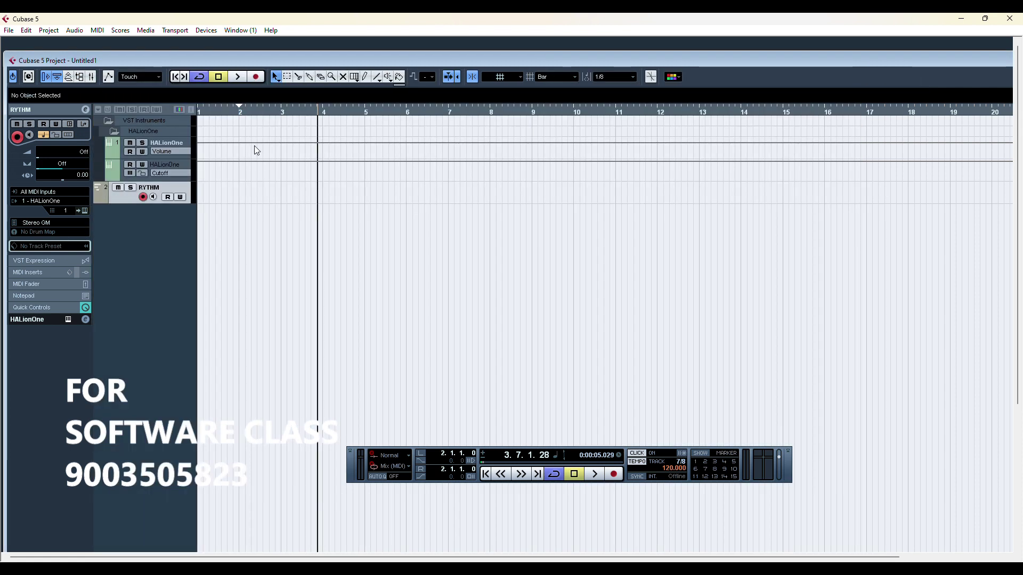
pyautogui.moveTo(240, 109); pyautogui.dragTo(282, 110)
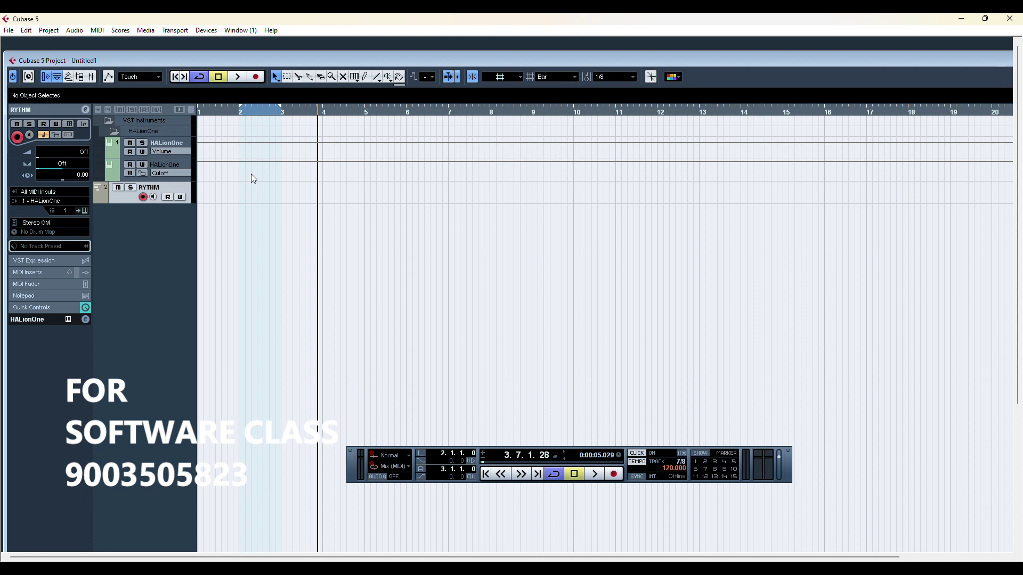
pyautogui.doubleClick(250, 193)
pyautogui.doubleClick(254, 193)
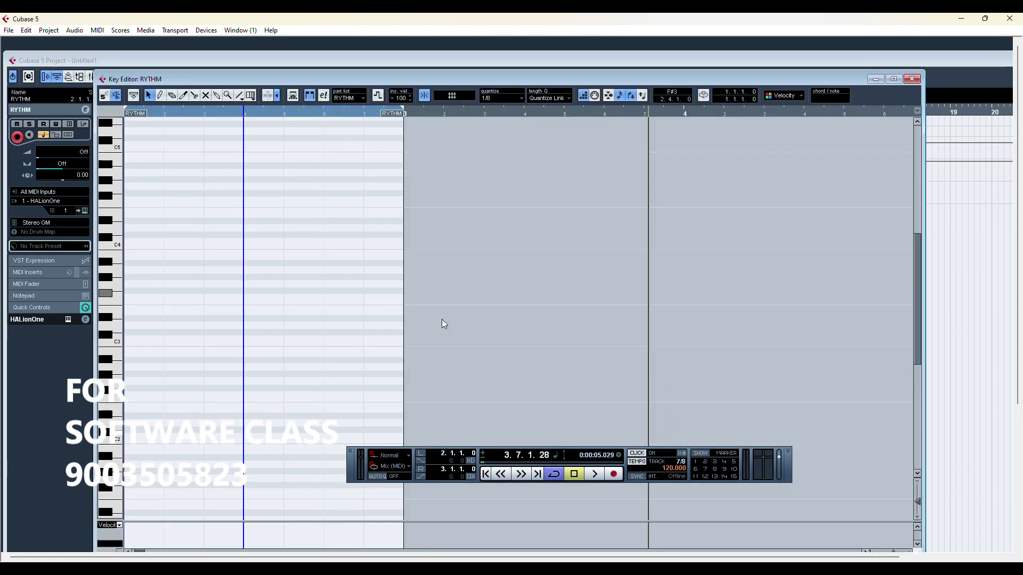
# Step: Place the step input position at the start of bar 2 and audition the click in the loop
pyautogui.click(135, 552)
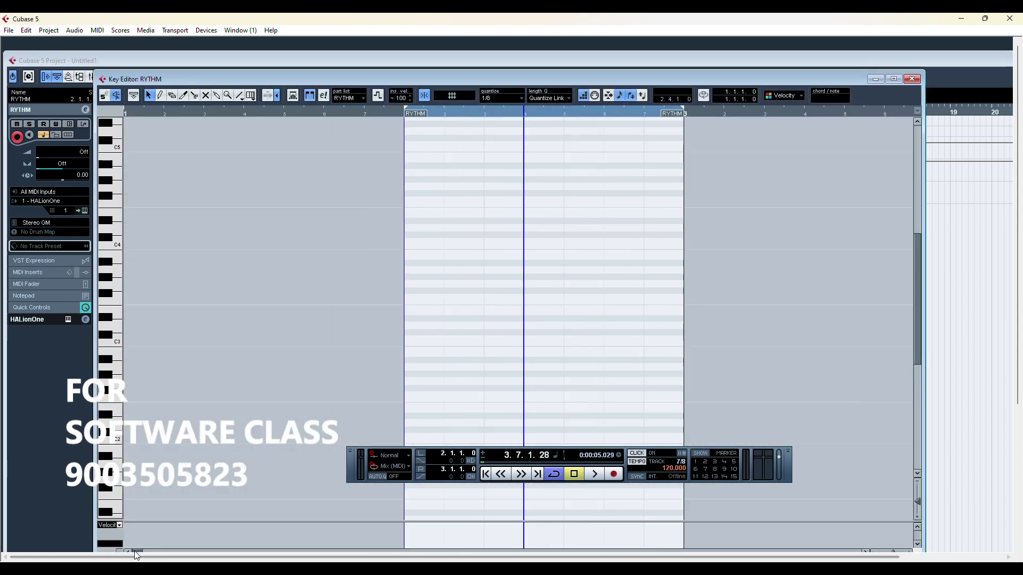
pyautogui.press('KP_1')
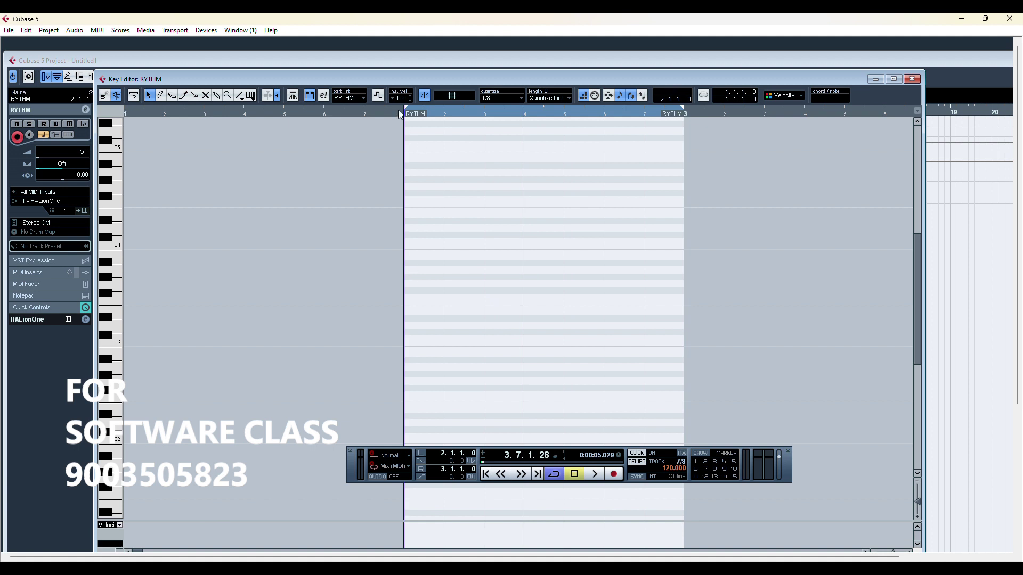
pyautogui.press('space')
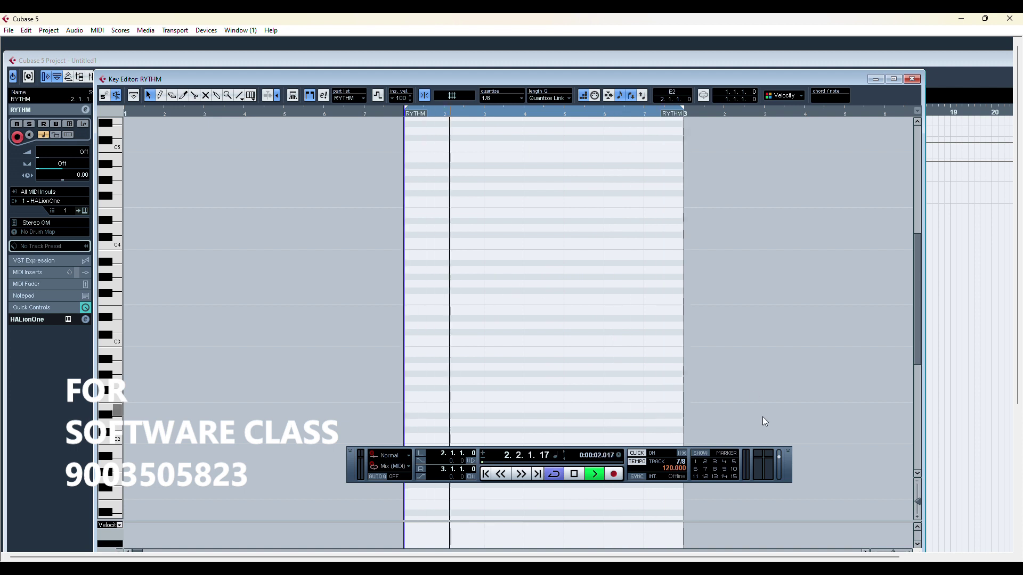
pyautogui.press('space')
# Step: Switch the tempo to fixed mode, set it to 100 BPM and audition the click at that speed
pyautogui.click(637, 463)
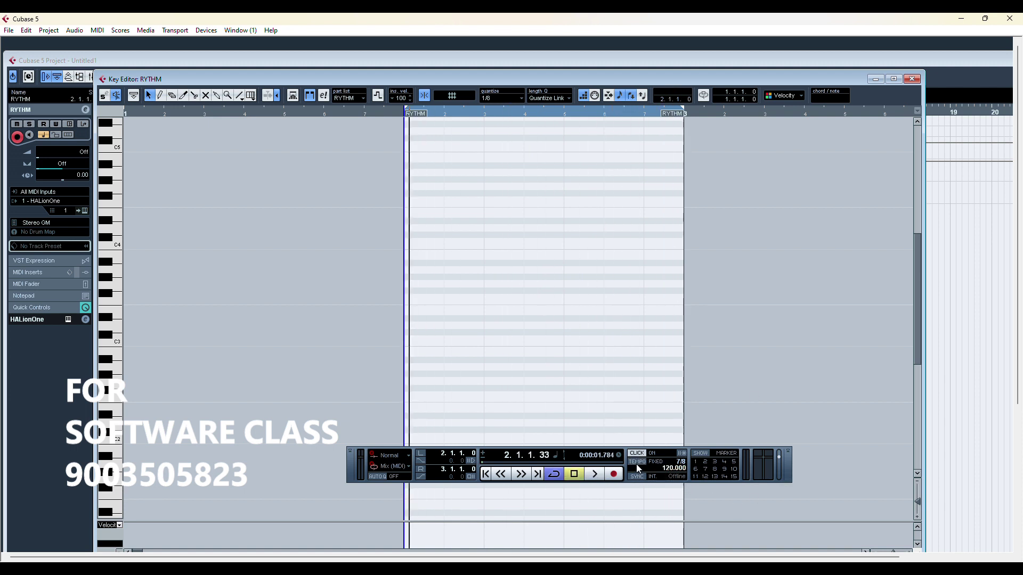
pyautogui.click(670, 469)
pyautogui.write('1')
pyautogui.press('Return')
pyautogui.press('space')
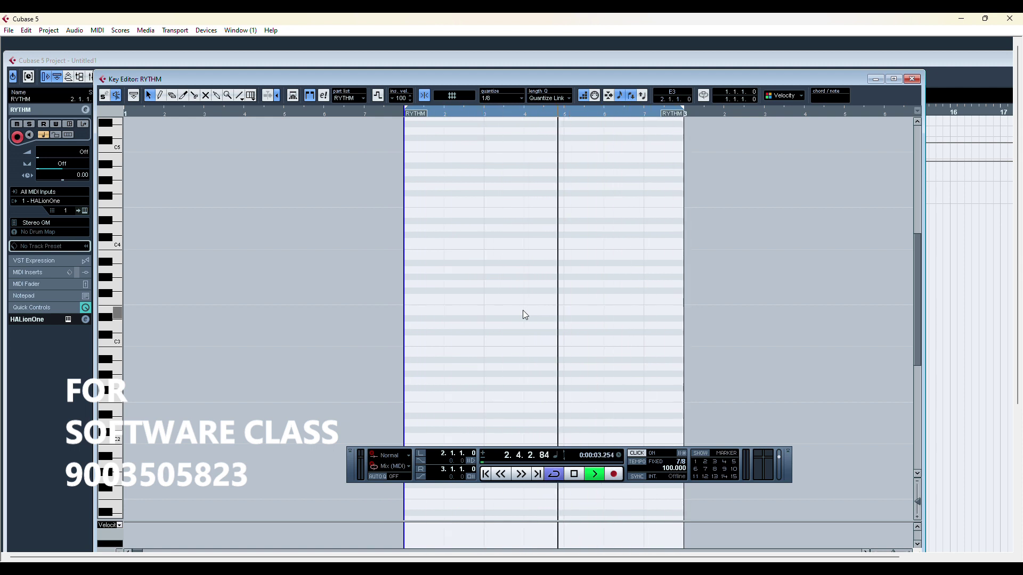
pyautogui.press('space')
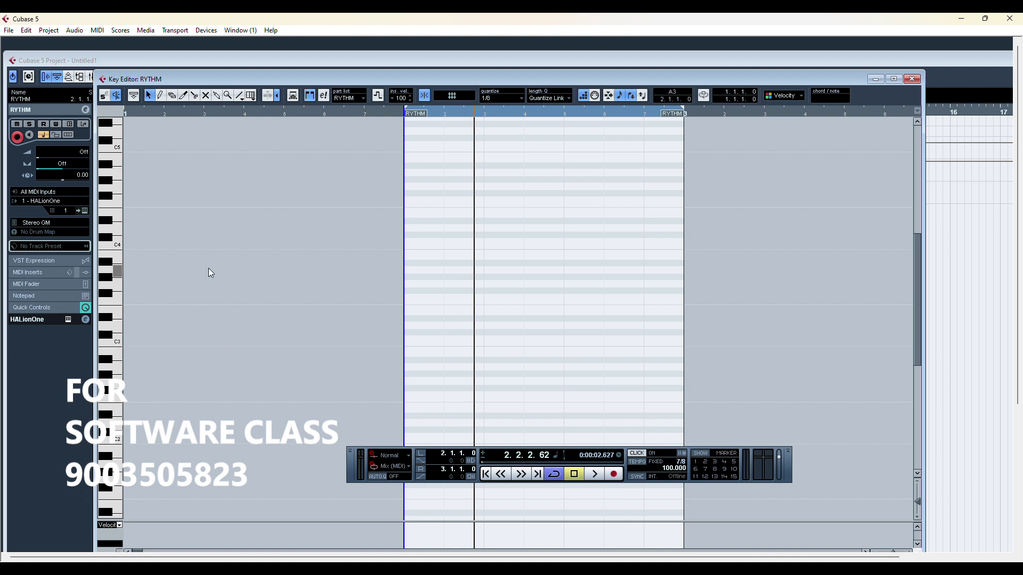
# Step: Step-enter a C1 note on beat 1 of bar 2 and set the length quantize to 1/8
pyautogui.scroll(-3, 173, 356)
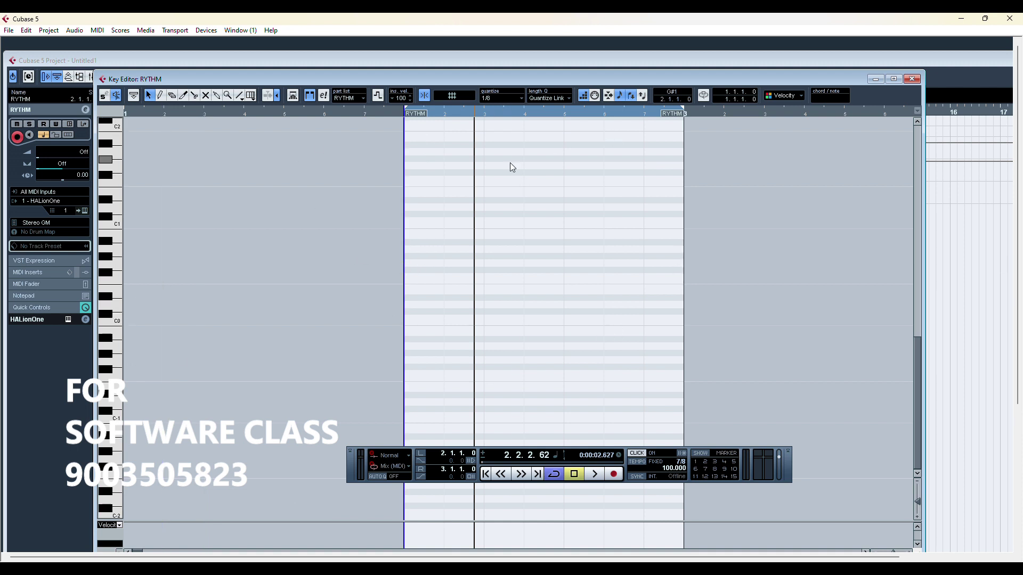
pyautogui.click(118, 222)
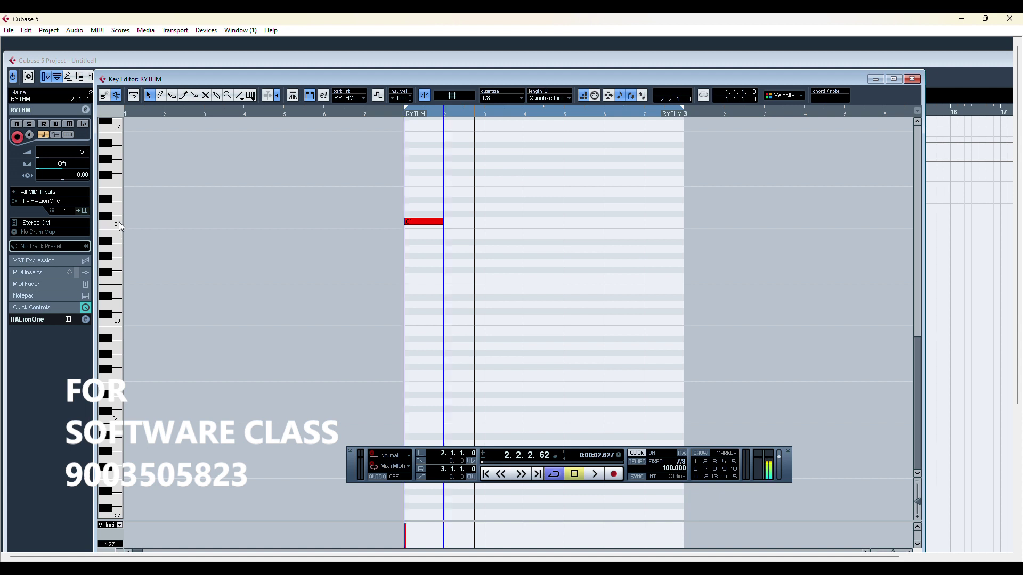
pyautogui.click(553, 99)
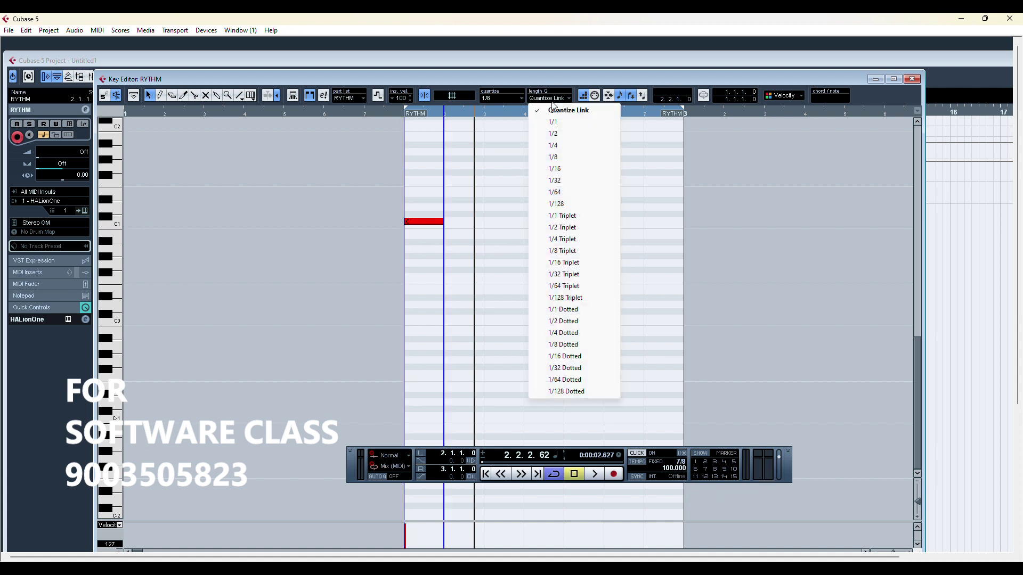
pyautogui.click(554, 158)
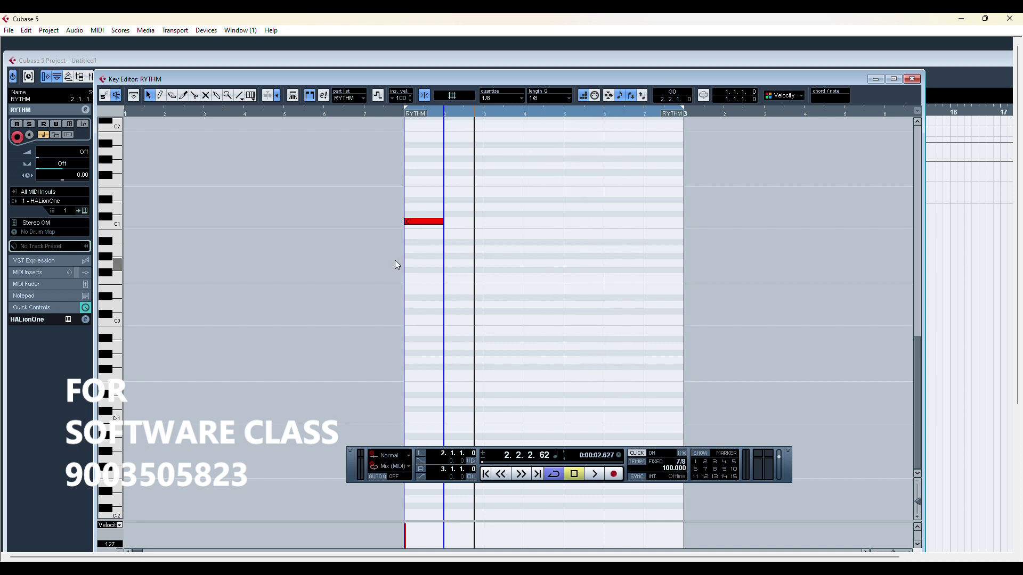
# Step: Audition the C1 note on beat 1 against the click from the start of bar 2
pyautogui.click(426, 225)
pyautogui.click(401, 114)
pyautogui.press('space')
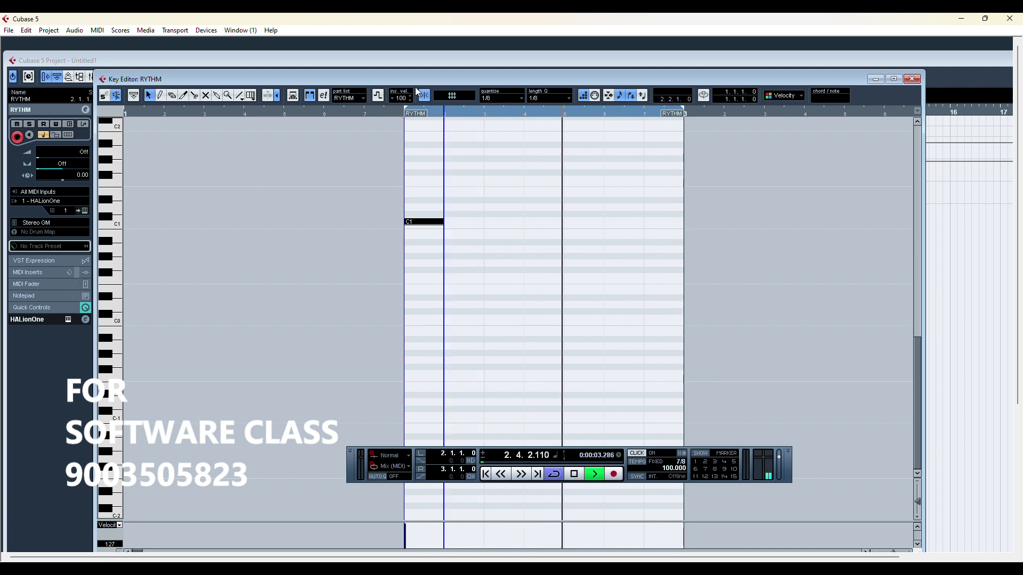
pyautogui.press('space')
pyautogui.press('space')
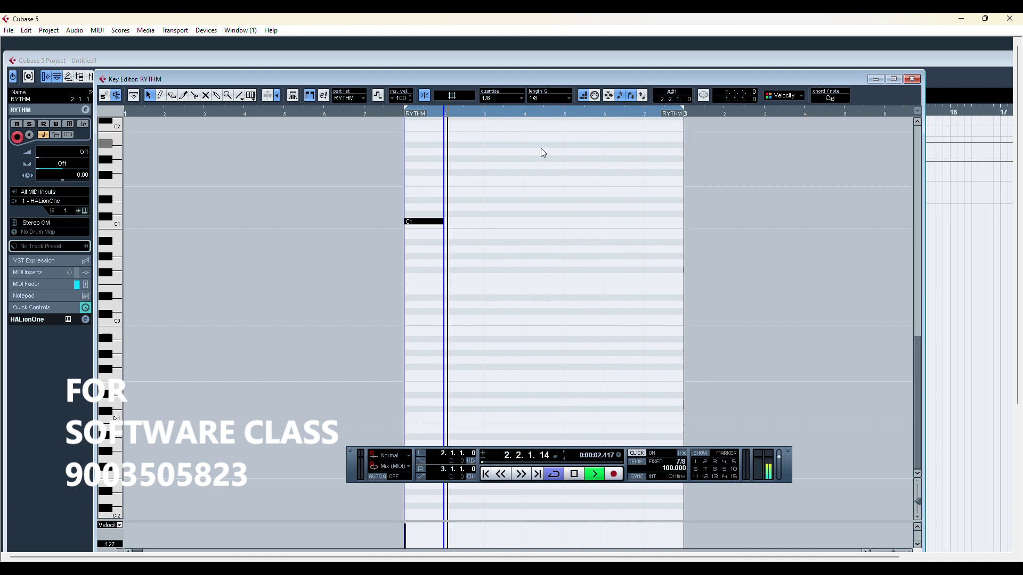
pyautogui.press('space')
# Step: Add an eighth-length C1 note on beat 4 of bar 2 and audition the loop
pyautogui.click(523, 230)
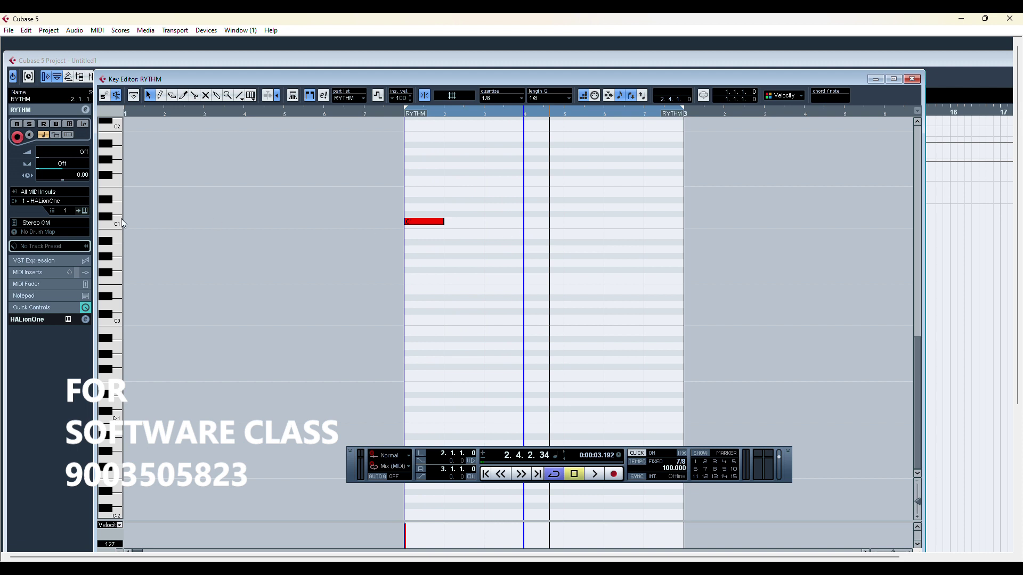
pyautogui.hotkey('ctrl', 'v')
pyautogui.press('space')
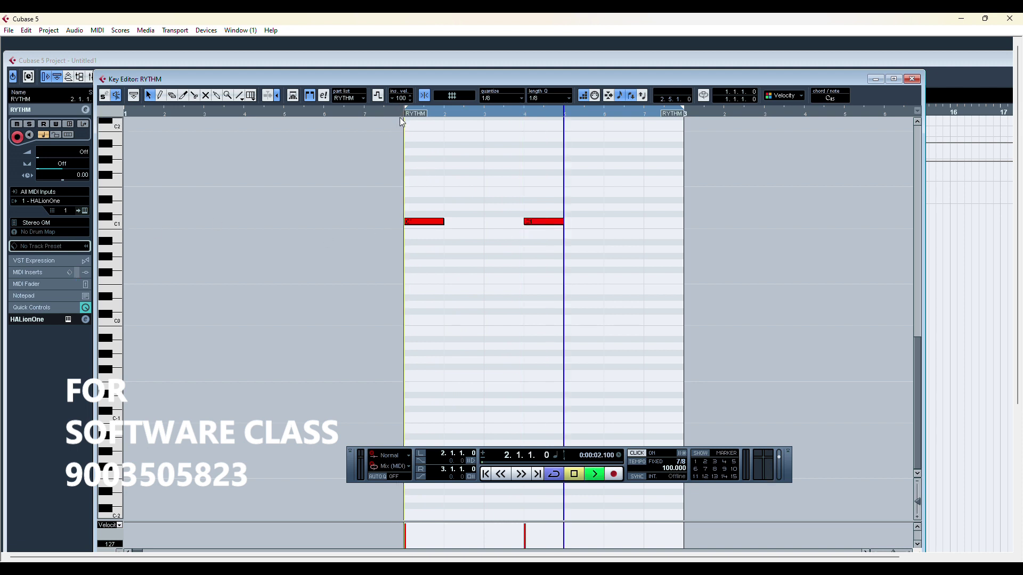
pyautogui.press('space')
# Step: Add an eighth-length C1 note on beat 6 of bar 2 and audition the pattern
pyautogui.click(605, 237)
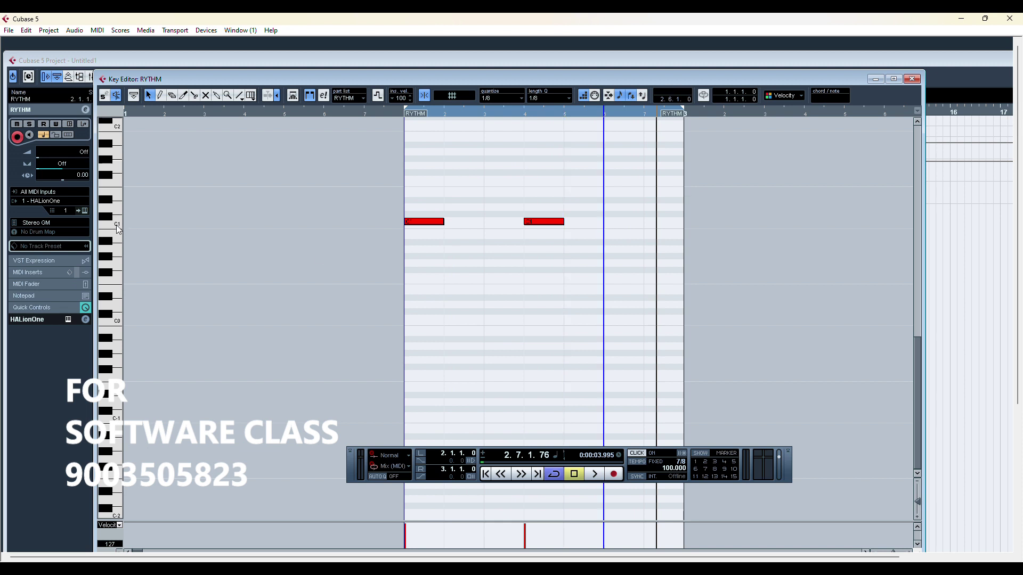
pyautogui.hotkey('ctrl', 'v')
pyautogui.press('space')
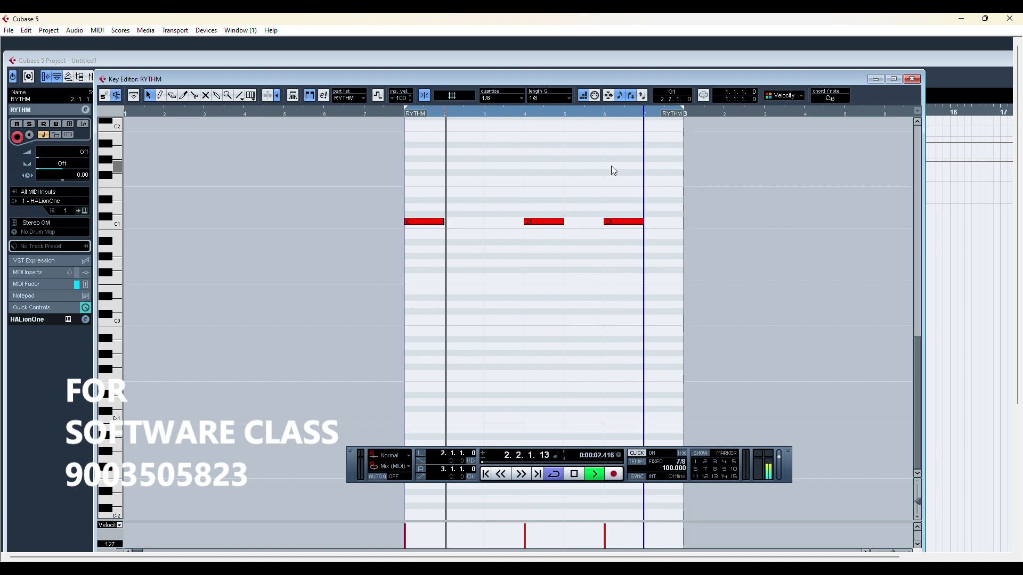
pyautogui.press('space')
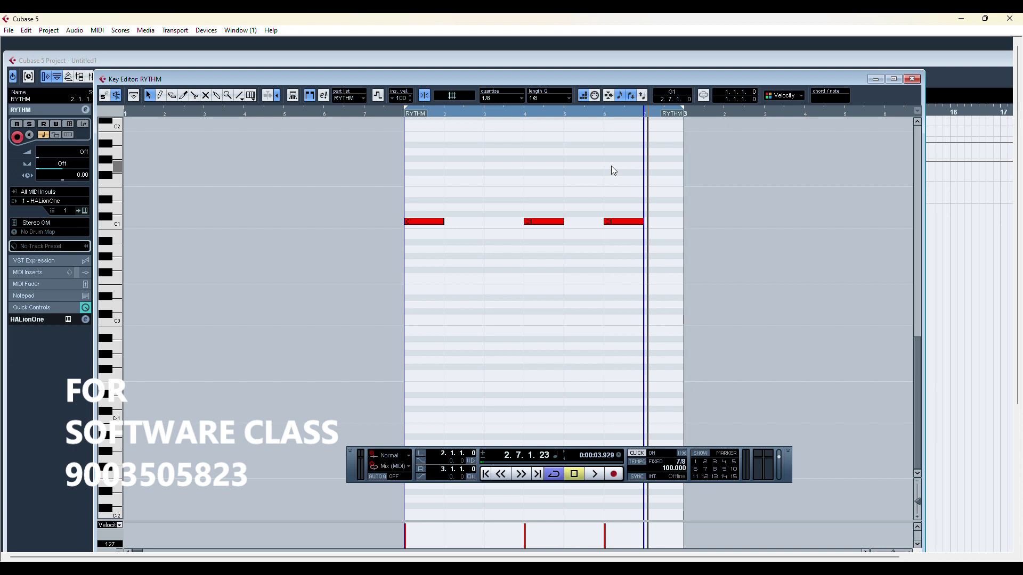
# Step: Replay the C1 pattern on beats 1, 4 and 6 several times from the start of bar 2
pyautogui.click(398, 119)
pyautogui.press('space')
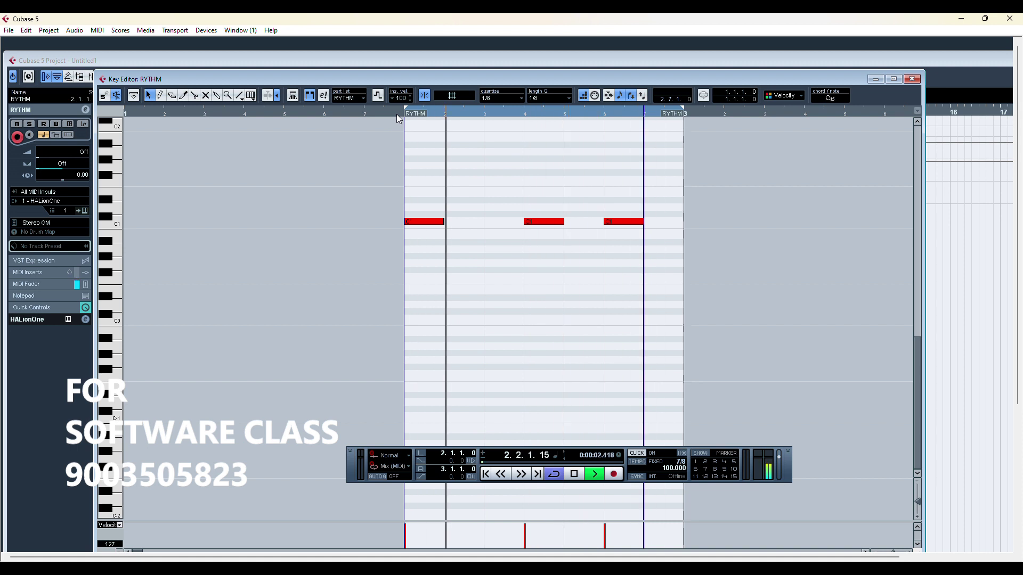
pyautogui.press('space')
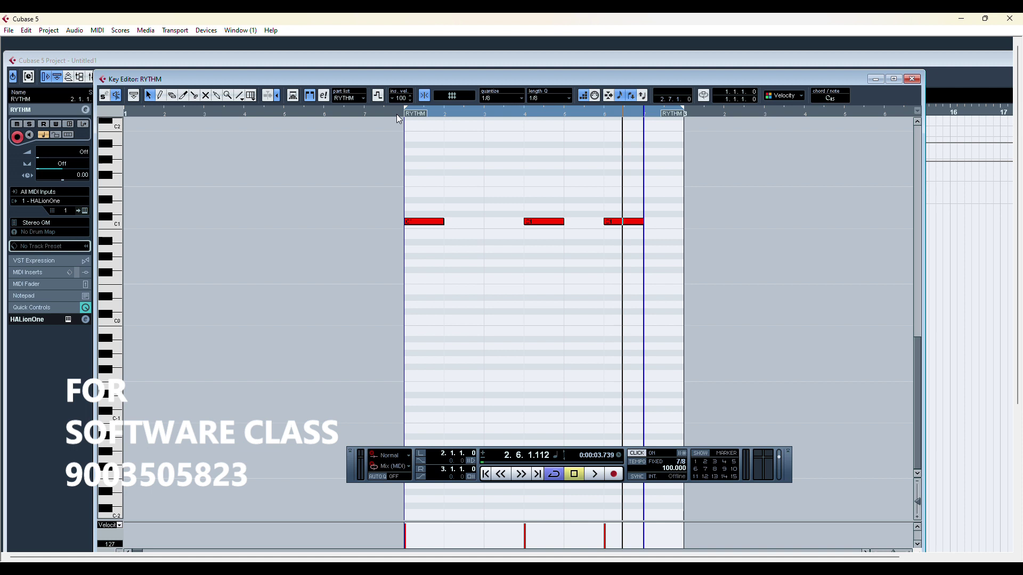
pyautogui.click(398, 119)
pyautogui.press('space')
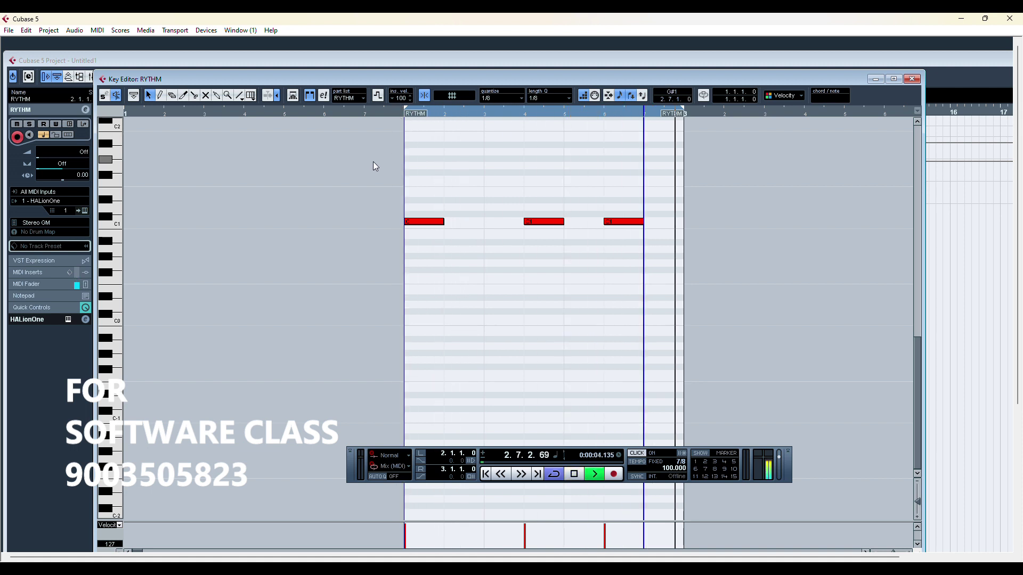
pyautogui.press('space')
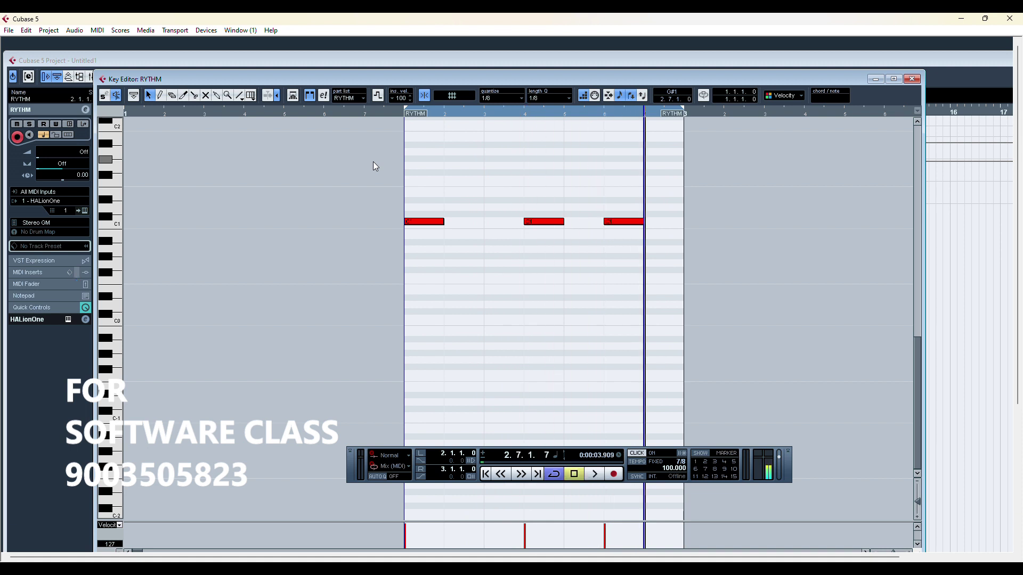
pyautogui.scroll(3, 550, 304)
pyautogui.scroll(-5, 479, 229)
pyautogui.scroll(5, 401, 160)
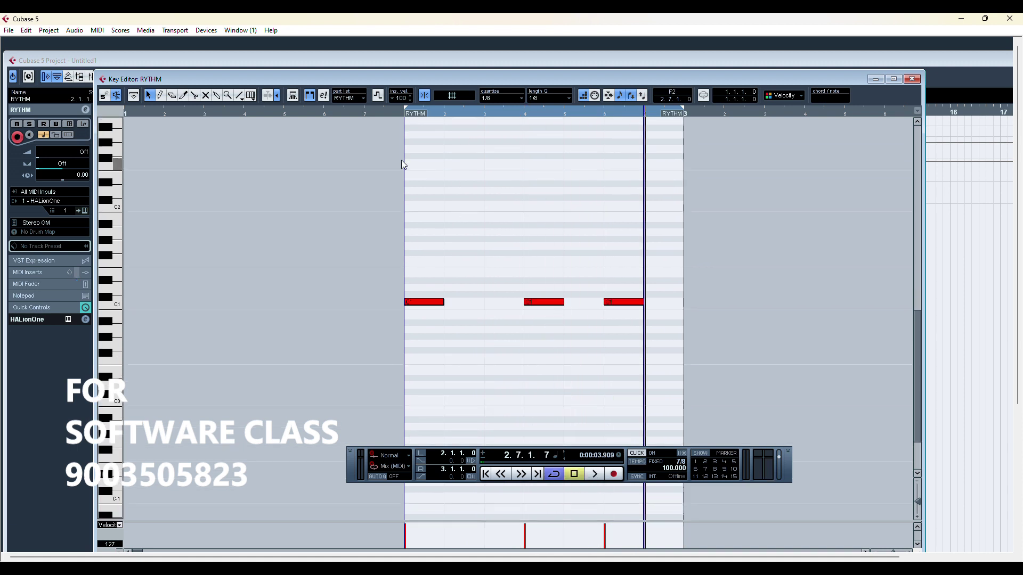
pyautogui.click(404, 114)
pyautogui.press('space')
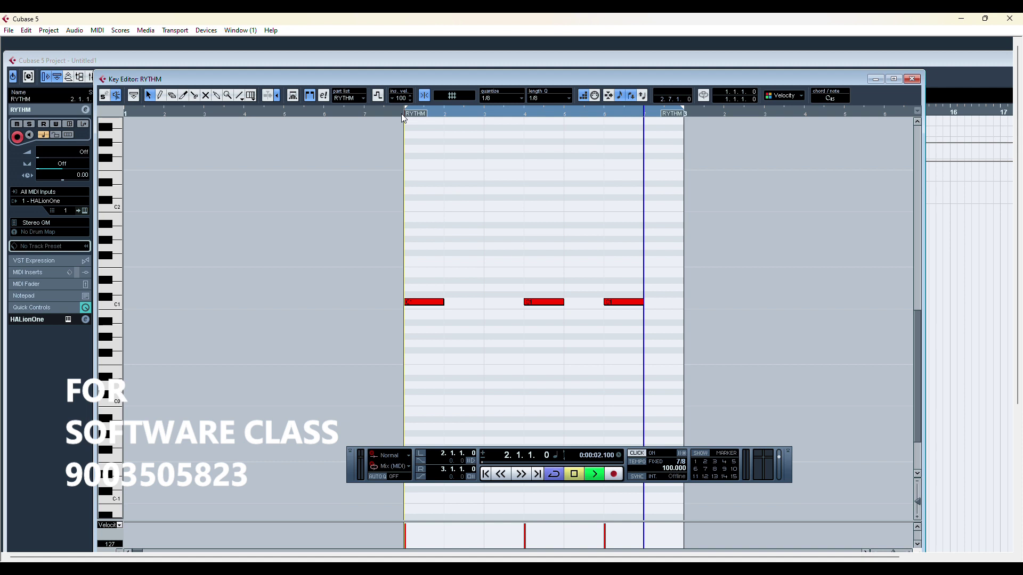
# Step: Add an eighth-length D#1 note on beat 3 of bar 2 and audition the loop
pyautogui.press('space')
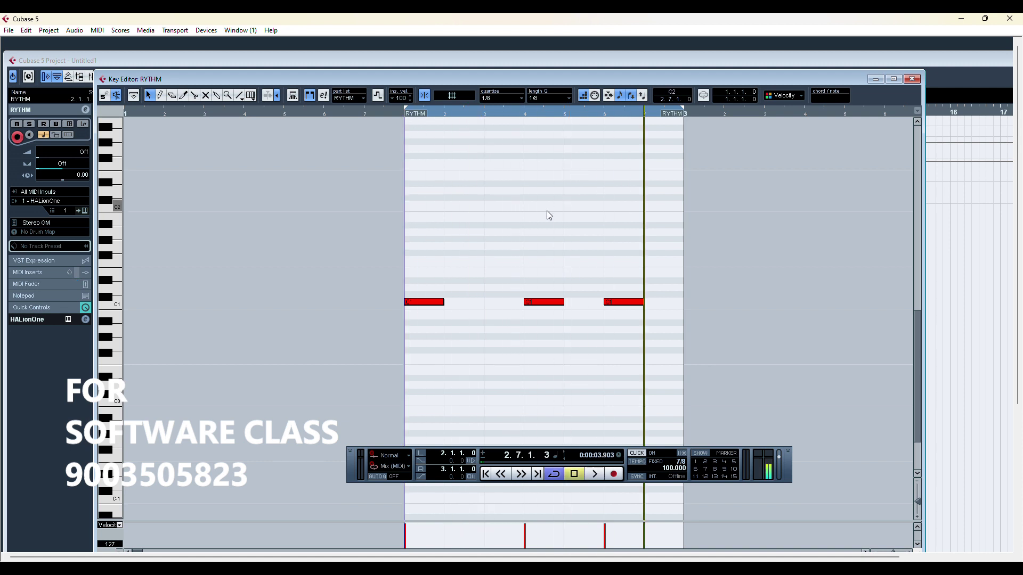
pyautogui.click(423, 303)
pyautogui.moveTo(424, 308); pyautogui.dragTo(493, 285)
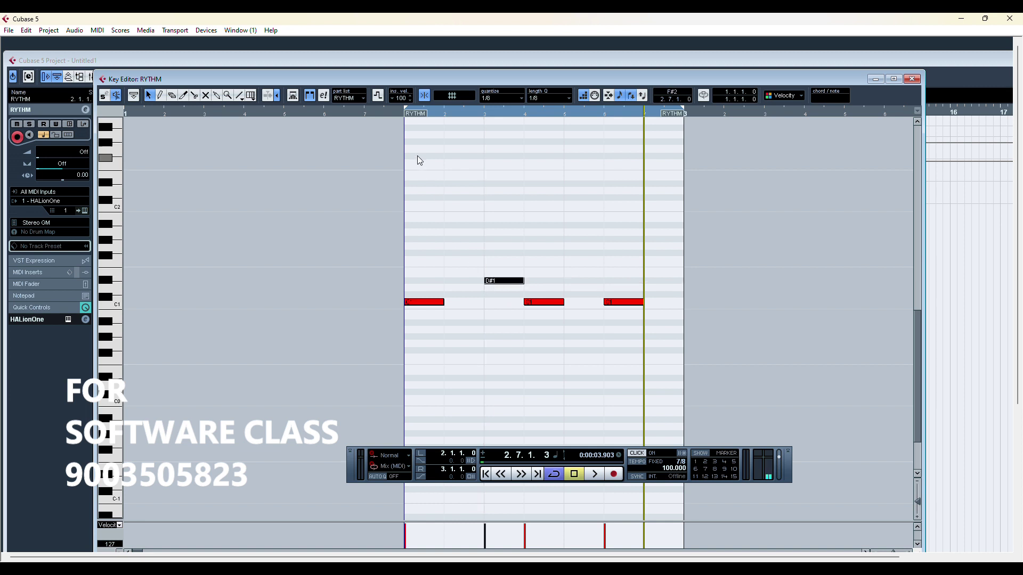
pyautogui.click(399, 114)
pyautogui.press('space')
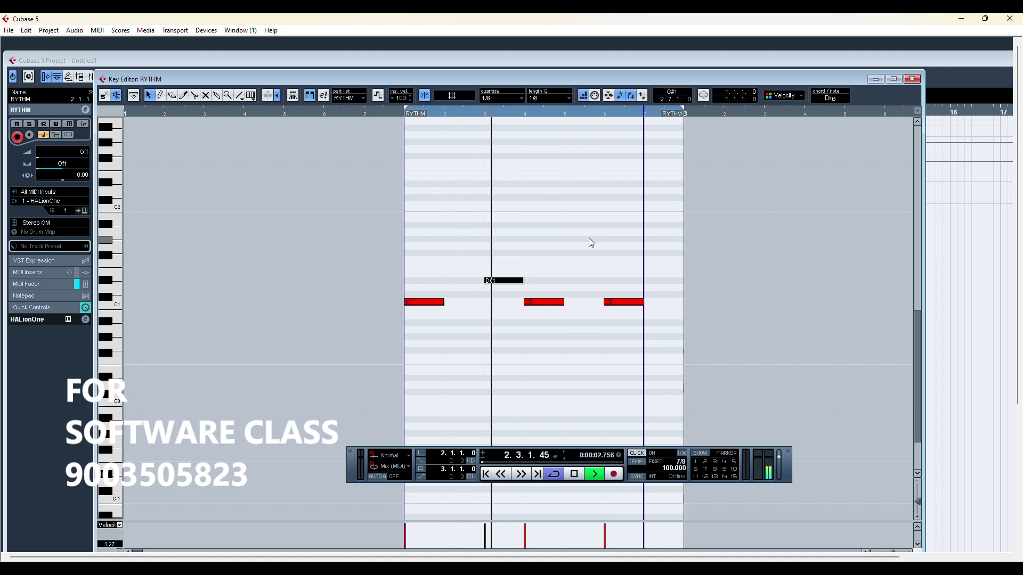
pyautogui.press('space')
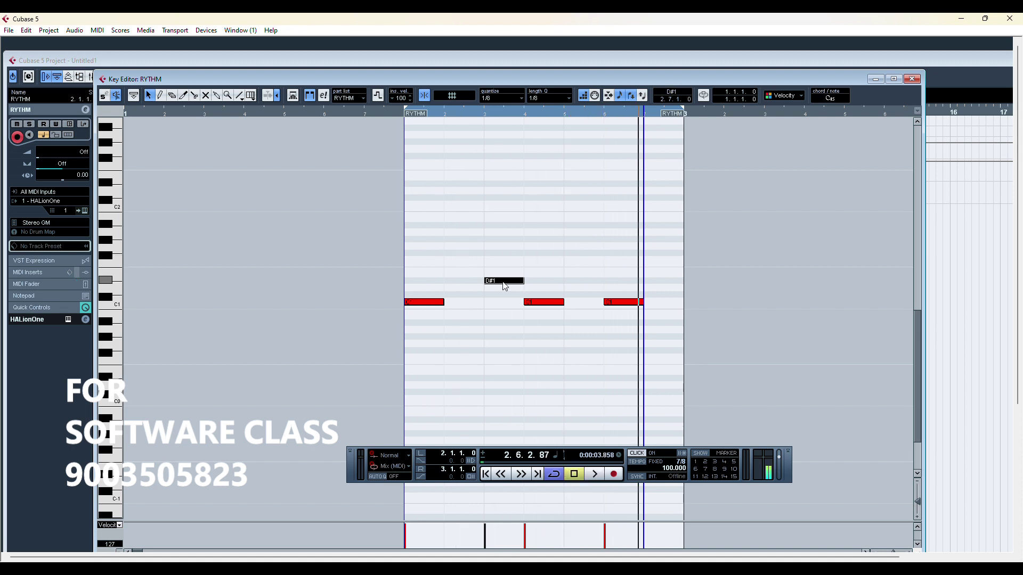
# Step: Copy the D#1 note to beats 5 and 7 of bar 2 and audition the pattern
pyautogui.moveTo(505, 287); pyautogui.dragTo(660, 284)
pyautogui.click(396, 114)
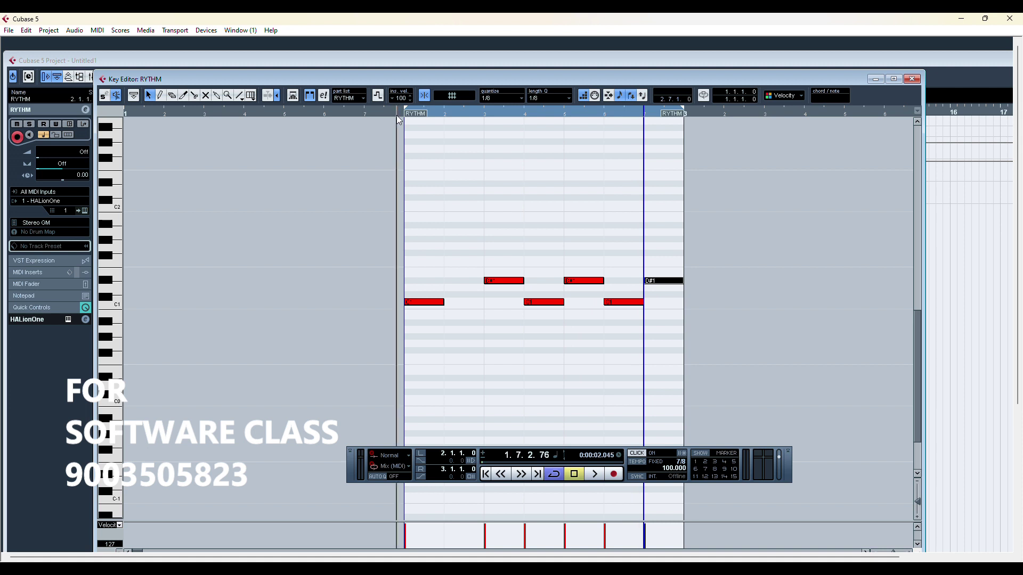
pyautogui.press('space')
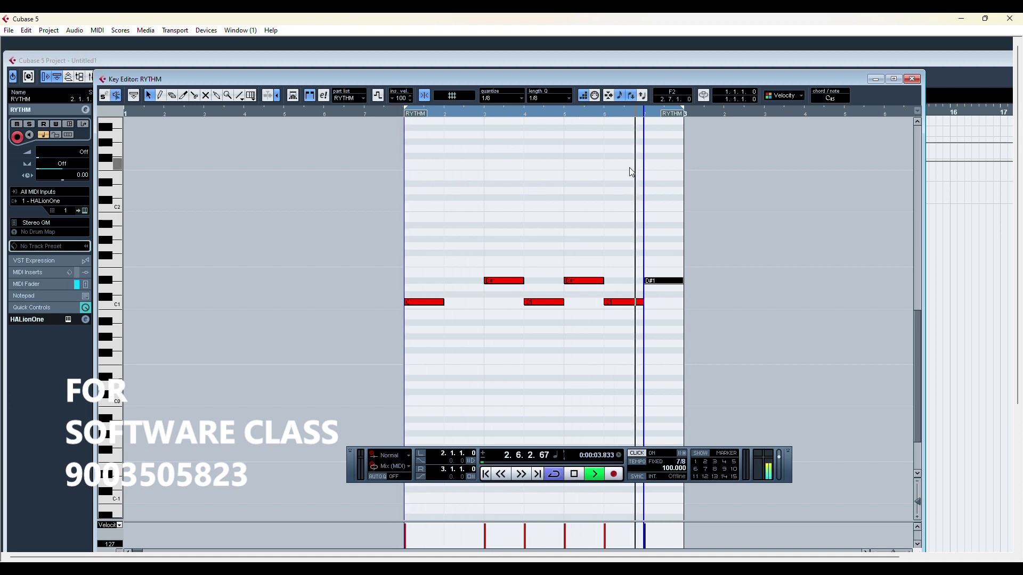
pyautogui.press('space')
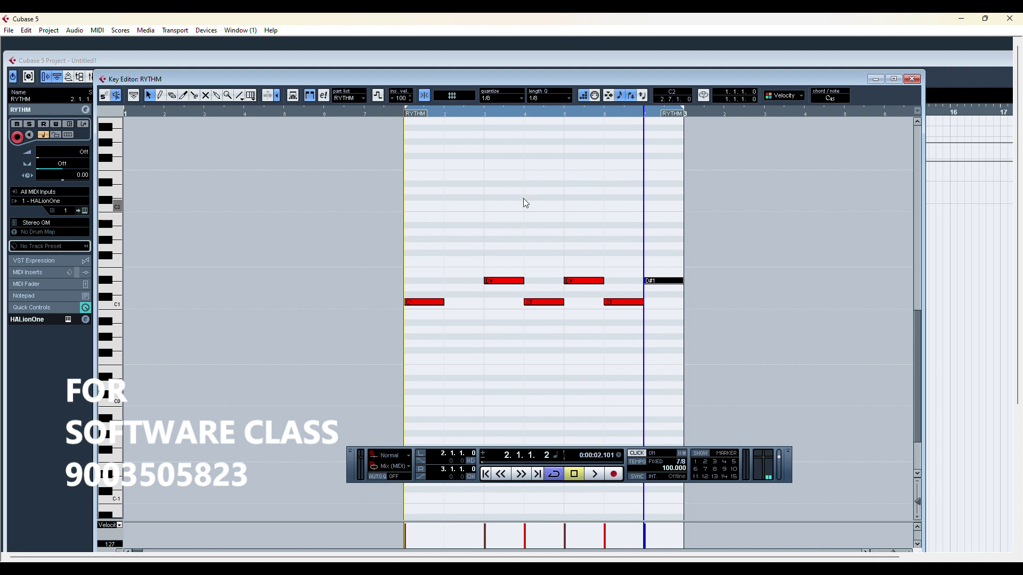
# Step: Set both the quantize value and the note length to 1/16
pyautogui.click(521, 100)
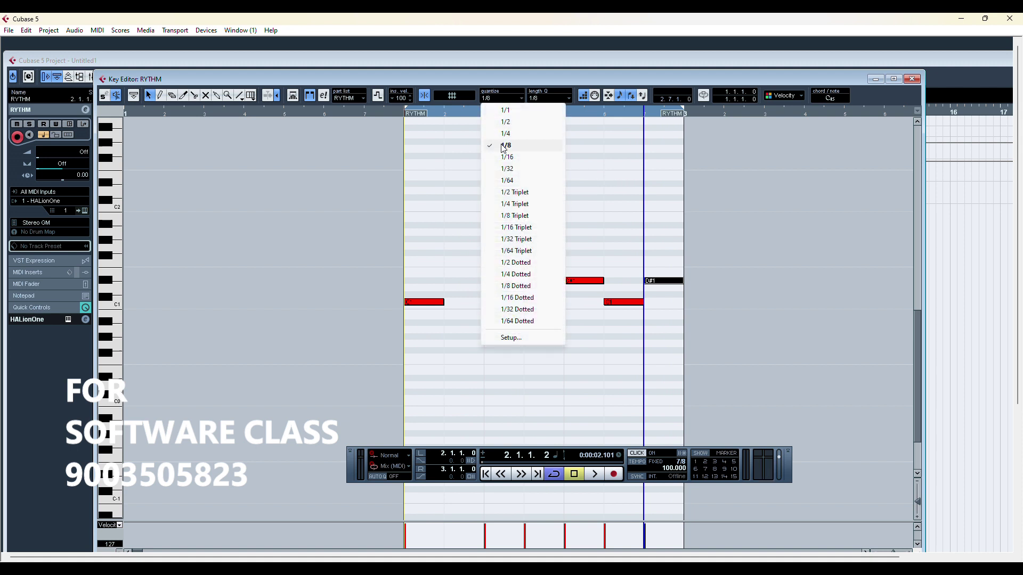
pyautogui.click(509, 157)
pyautogui.click(566, 102)
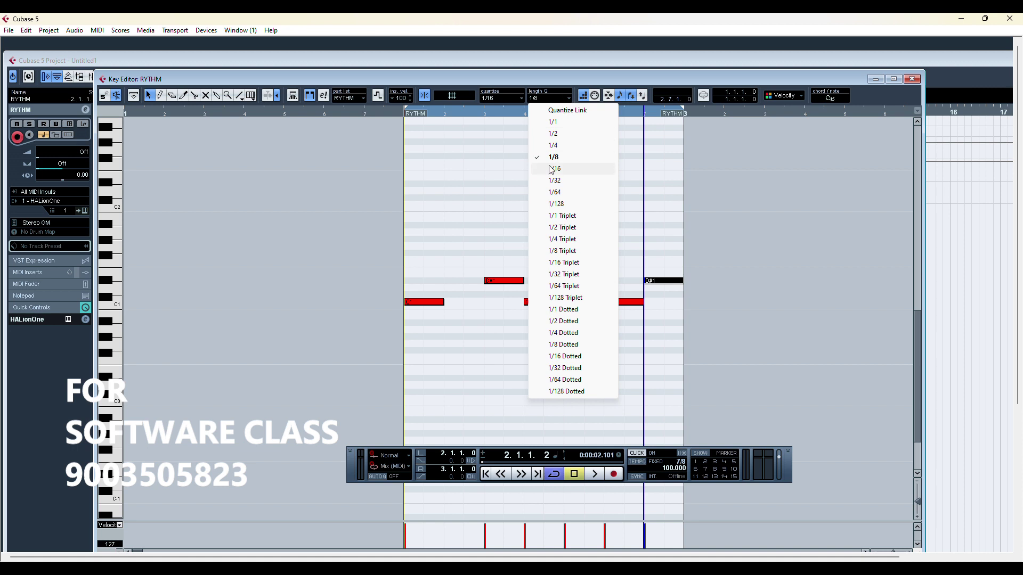
pyautogui.click(552, 171)
# Step: Move the D#1 note on beat 3 to beat 2 in sixteenth steps while auditioning the loop
pyautogui.moveTo(506, 280); pyautogui.dragTo(486, 282)
pyautogui.press('space')
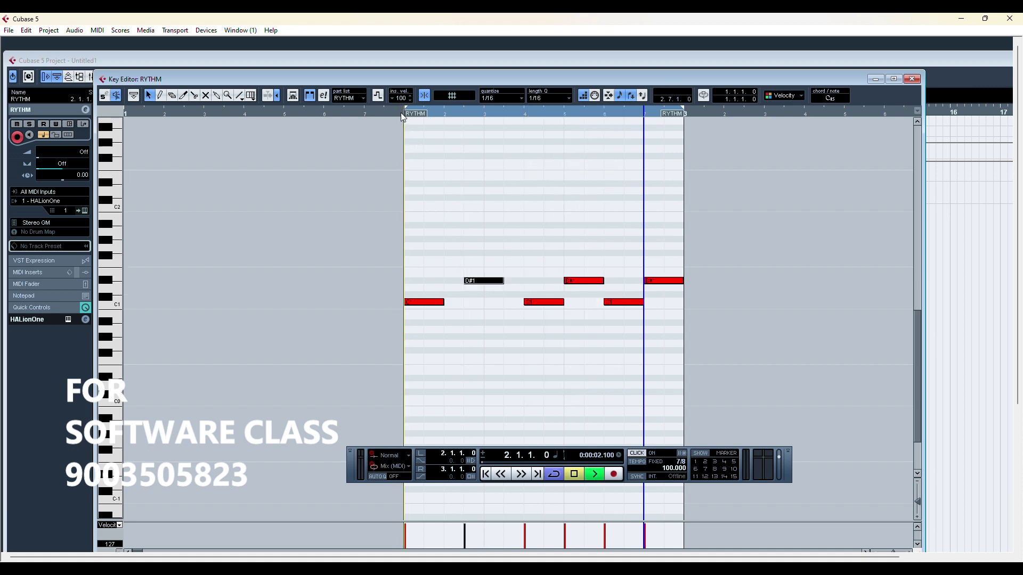
pyautogui.moveTo(473, 283); pyautogui.dragTo(454, 286)
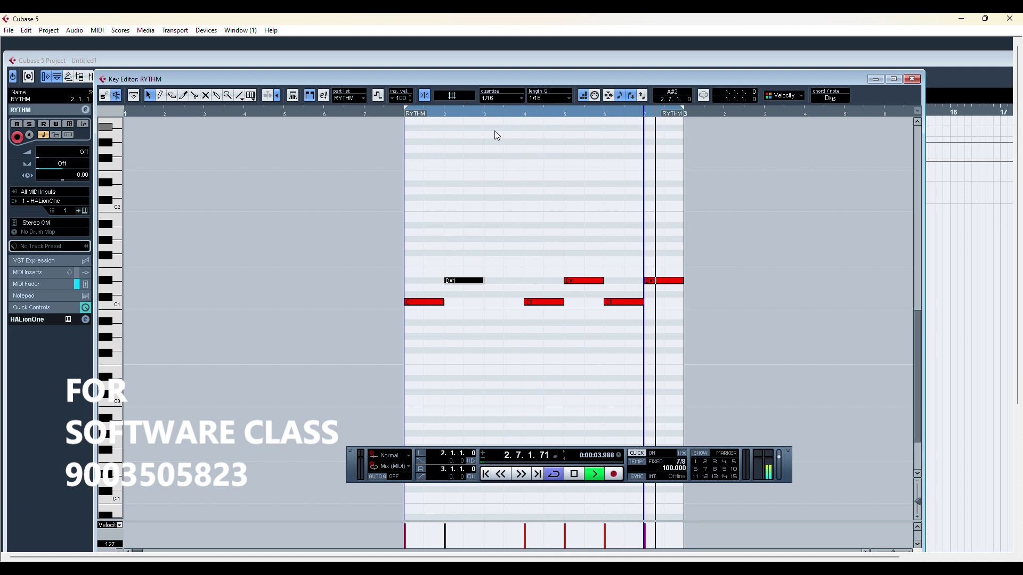
pyautogui.press('space')
# Step: Add a sixteenth-length G#1 note on beat 1 of bar 2 and audition the loop
pyautogui.moveTo(455, 284); pyautogui.dragTo(424, 239)
pyautogui.click(401, 112)
pyautogui.press('space')
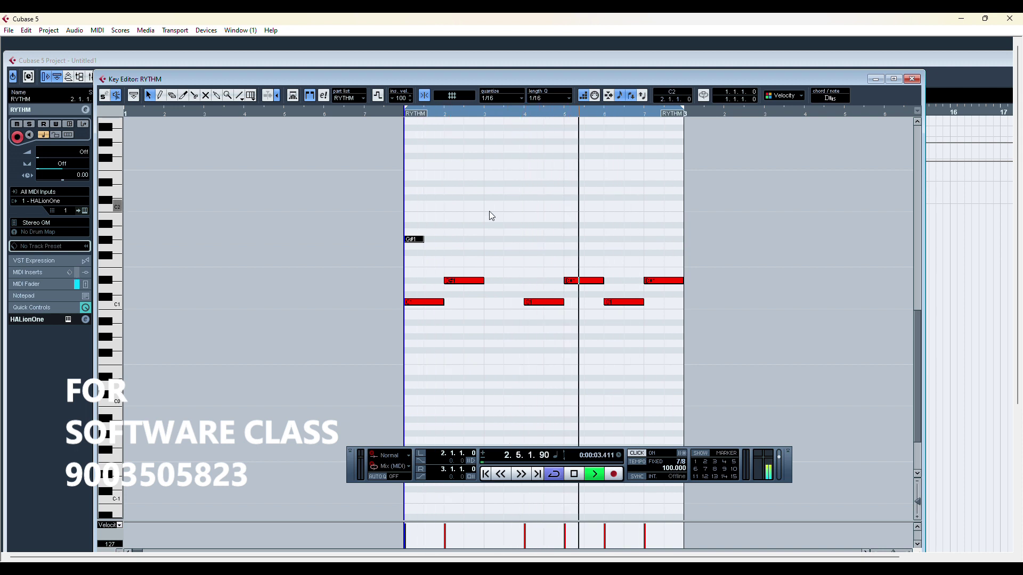
pyautogui.press('space')
# Step: Copy the G#1 note to beats 2, 4 and 6 of bar 2 and play the pattern
pyautogui.moveTo(415, 243); pyautogui.dragTo(614, 242)
pyautogui.moveTo(418, 245); pyautogui.dragTo(457, 245)
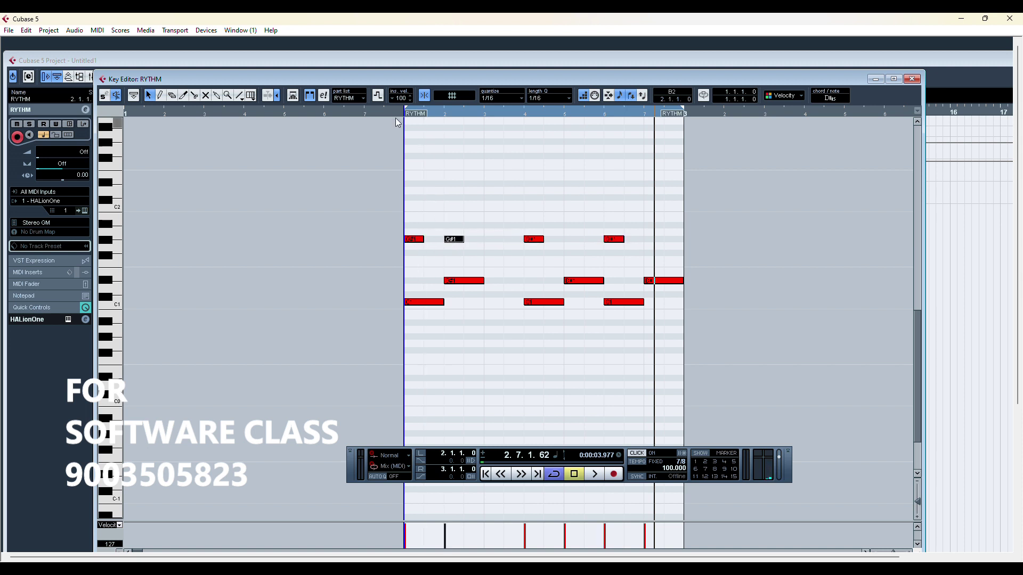
pyautogui.click(398, 113)
pyautogui.press('space')
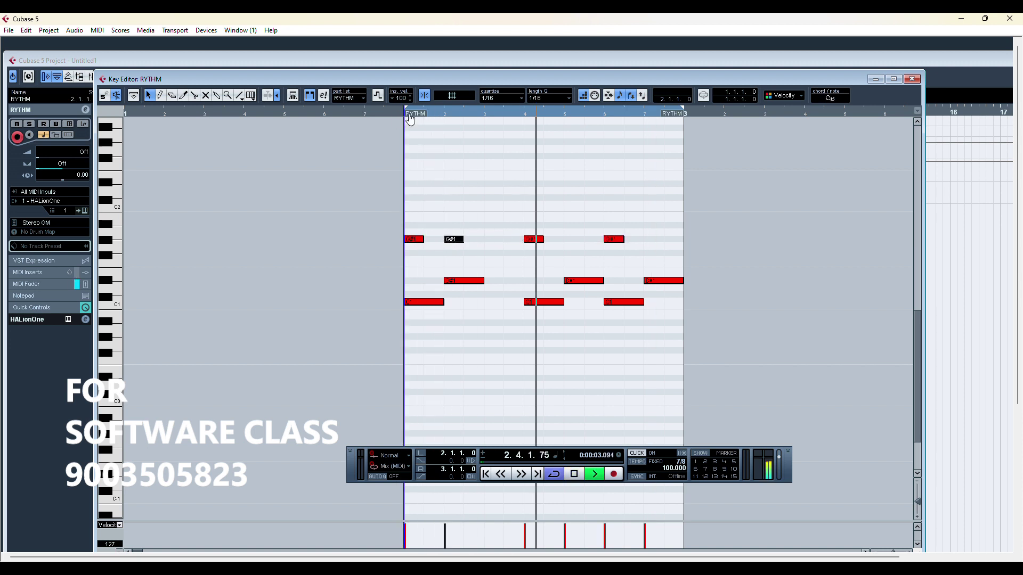
# Step: Copy the G#1 note to beats 3, 5 and 7 and to the sixteenth just before beat 7
pyautogui.moveTo(455, 243); pyautogui.dragTo(653, 241)
pyautogui.click(533, 240)
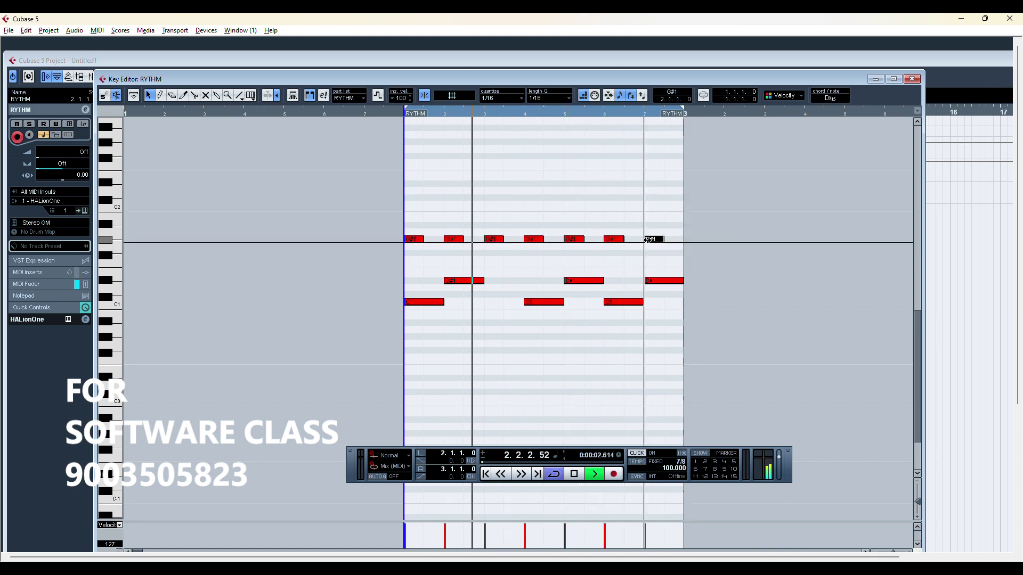
pyautogui.moveTo(660, 242); pyautogui.dragTo(640, 242)
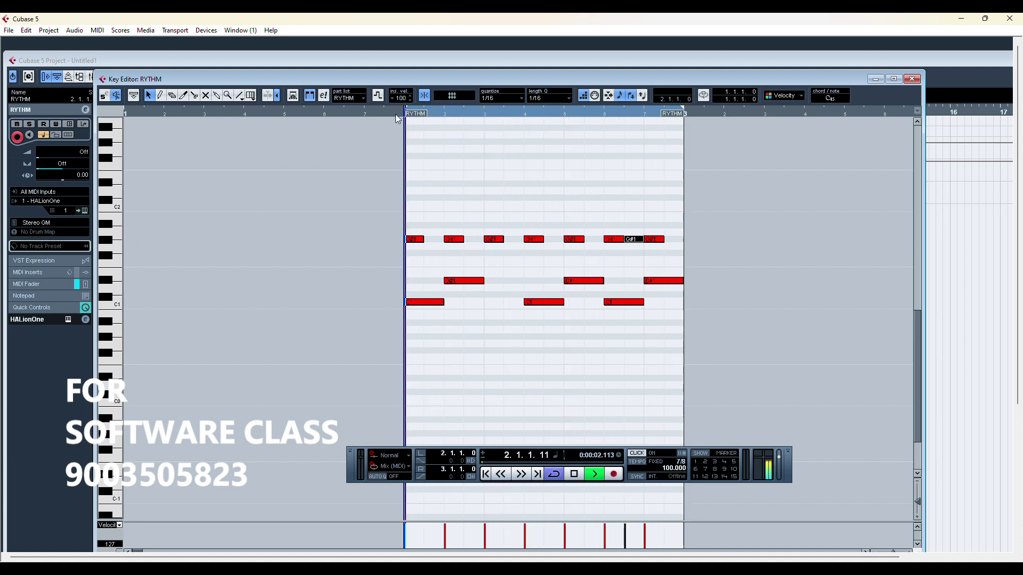
pyautogui.press('space')
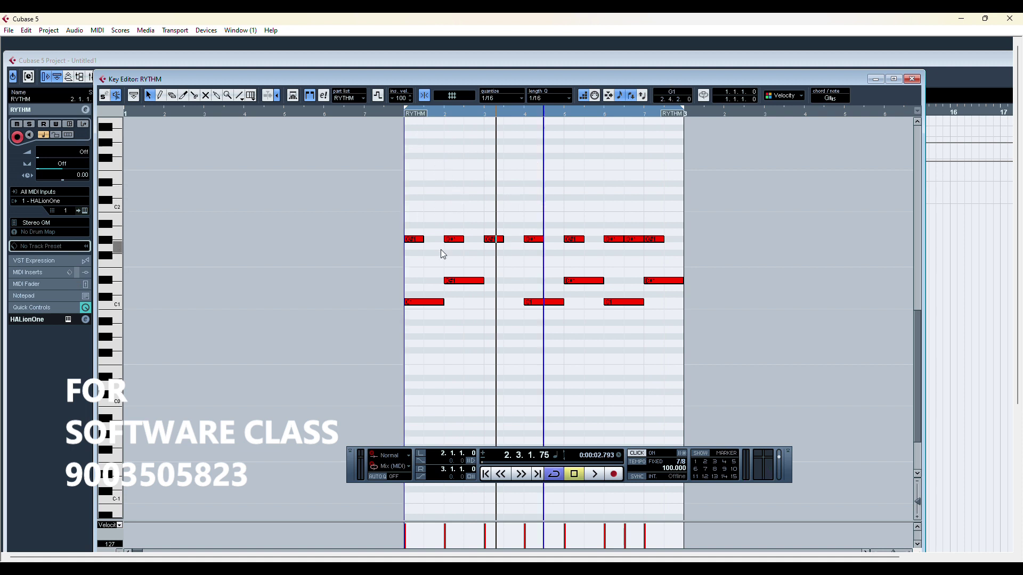
# Step: Add an A4 note spanning beats 1 and 2 of bar 2 and audition the loop
pyautogui.moveTo(411, 242); pyautogui.dragTo(483, 136)
pyautogui.click(392, 113)
pyautogui.press('space')
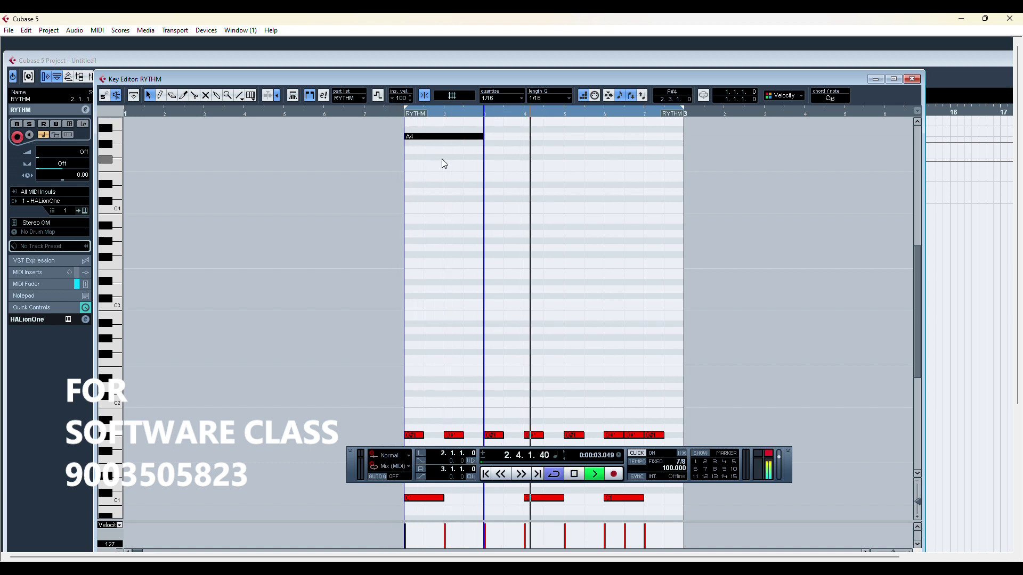
pyautogui.press('space')
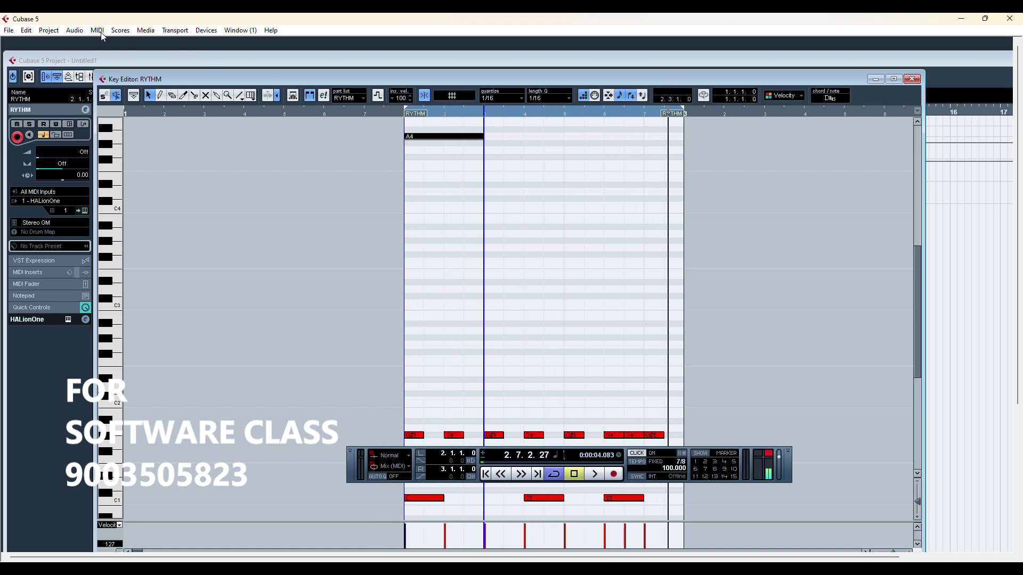
# Step: Limit the selected A4 note's velocity to 127 upper and 127 lower, and audition the loop
pyautogui.click(99, 31)
pyautogui.moveTo(151, 239)
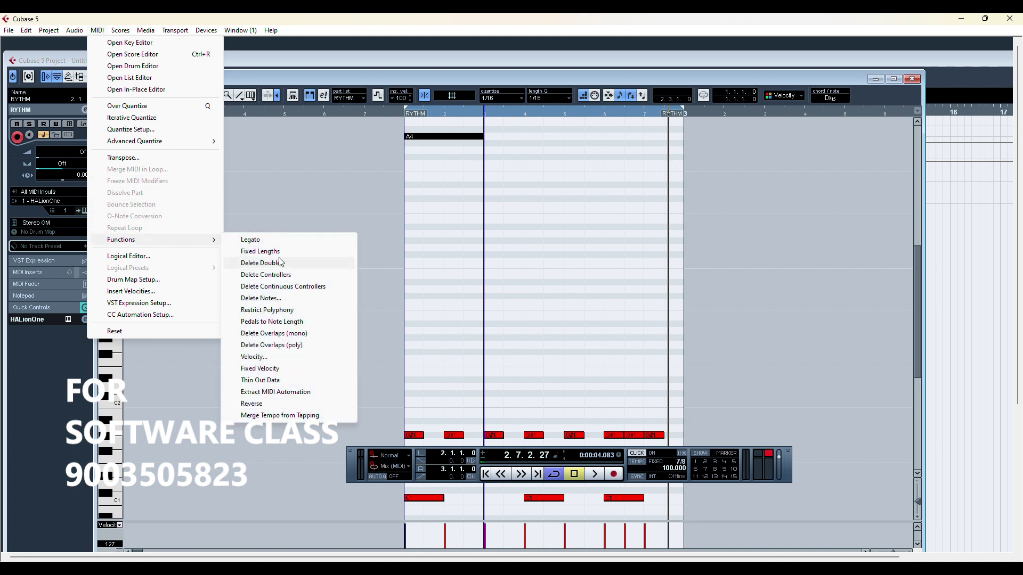
pyautogui.click(258, 357)
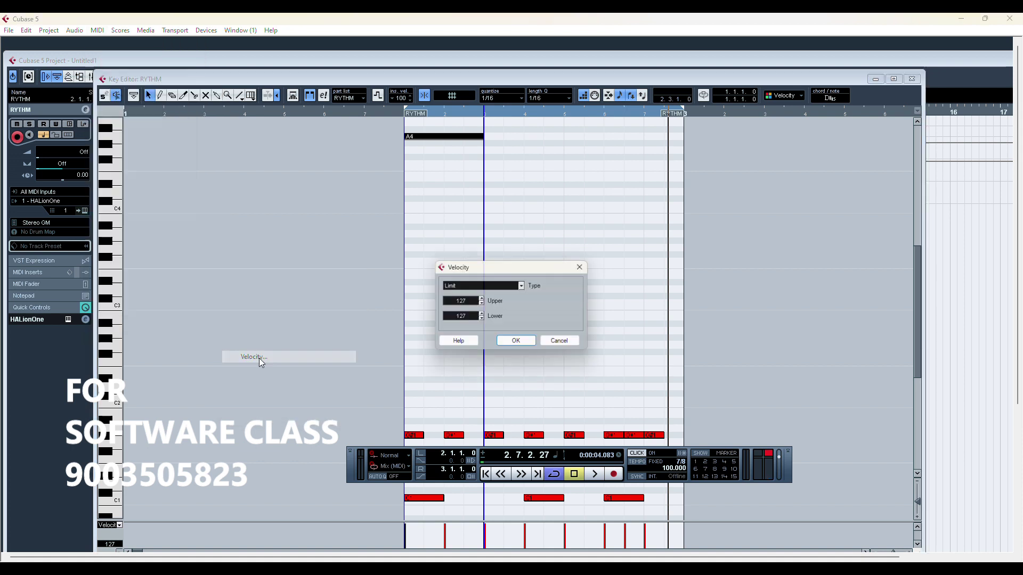
pyautogui.click(524, 347)
pyautogui.doubleClick(363, 113)
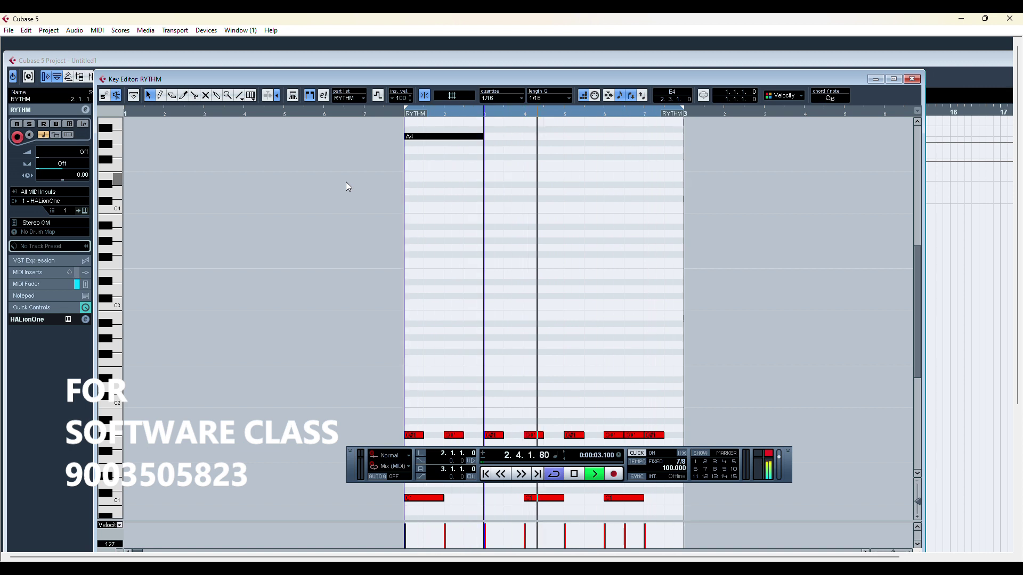
pyautogui.press('space')
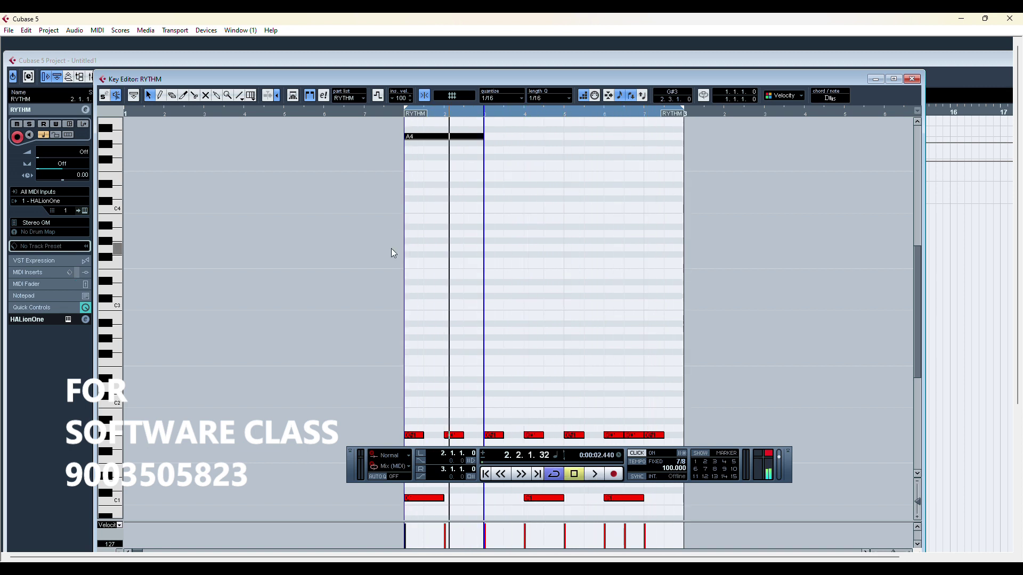
# Step: Add sixteenth-length A#3, A3 and A#3 notes in sequence from beat 1 of bar 2 and play the loop
pyautogui.moveTo(414, 441); pyautogui.dragTo(453, 233)
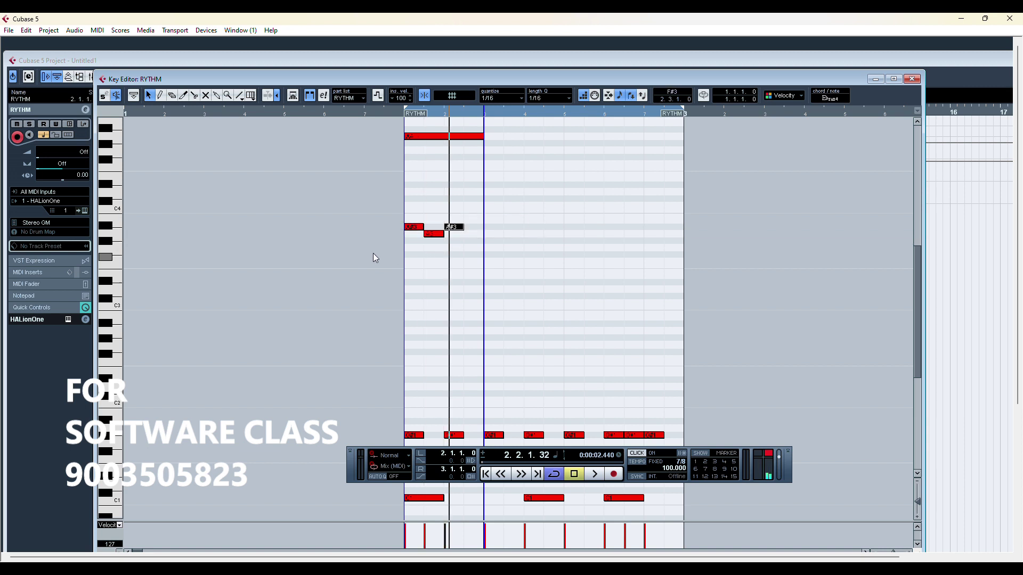
pyautogui.press('space')
# Step: Copy the A#3–A3–A#3 group to beats 3, 5 and 7 of bar 2 without enlarging the part
pyautogui.moveTo(362, 278); pyautogui.dragTo(505, 198)
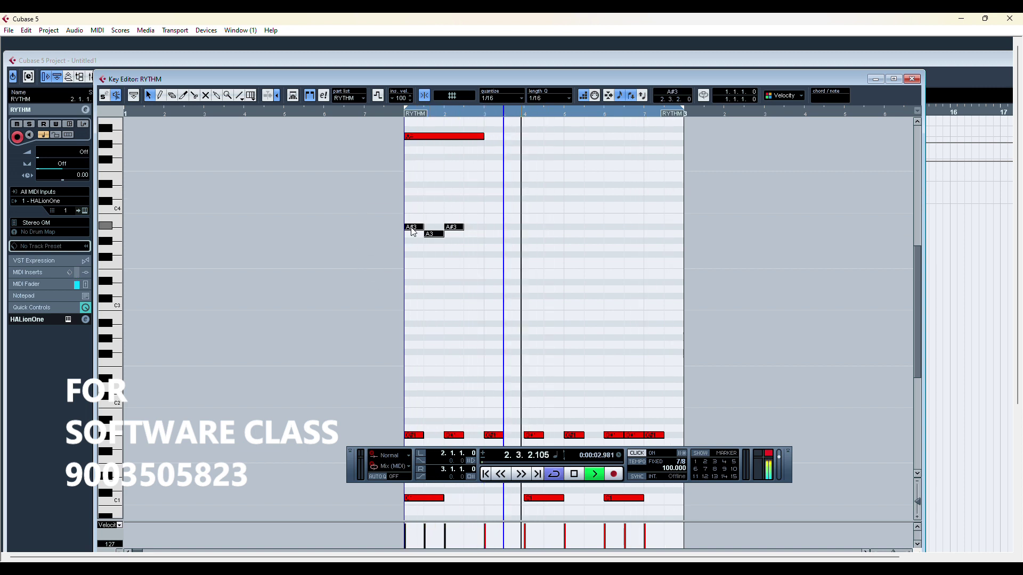
pyautogui.moveTo(413, 232); pyautogui.dragTo(493, 232)
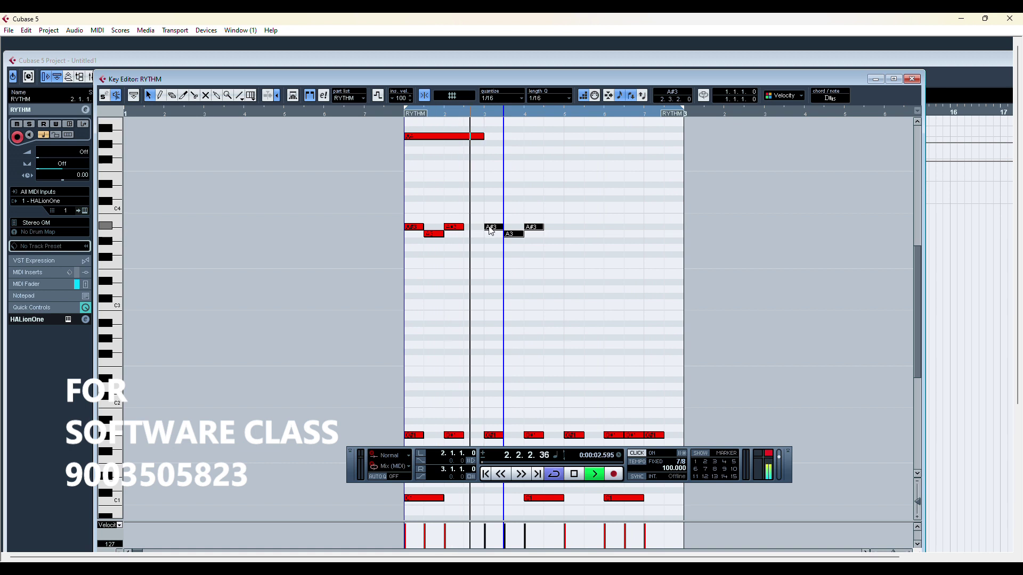
pyautogui.moveTo(492, 230); pyautogui.dragTo(680, 241)
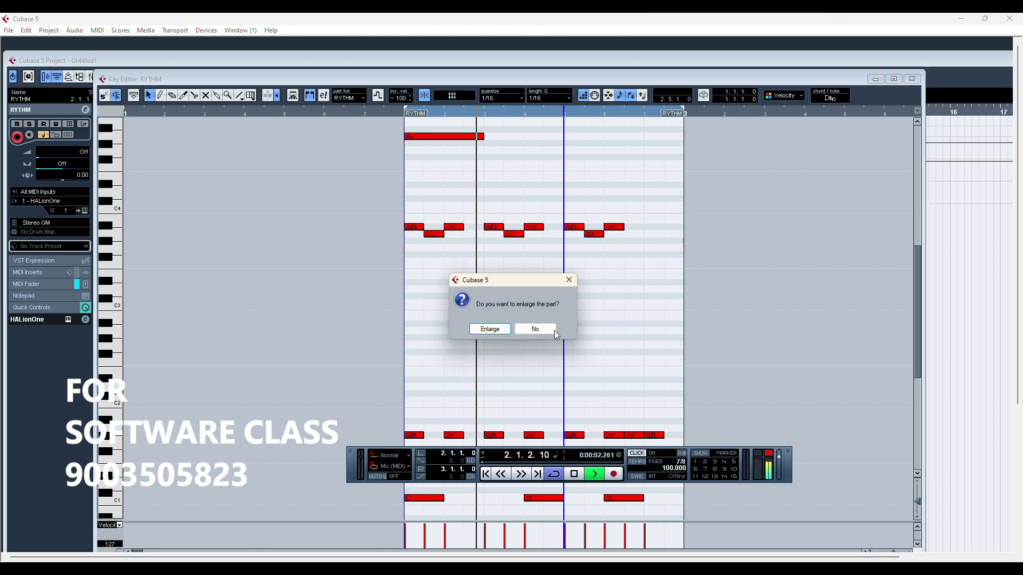
pyautogui.click(535, 330)
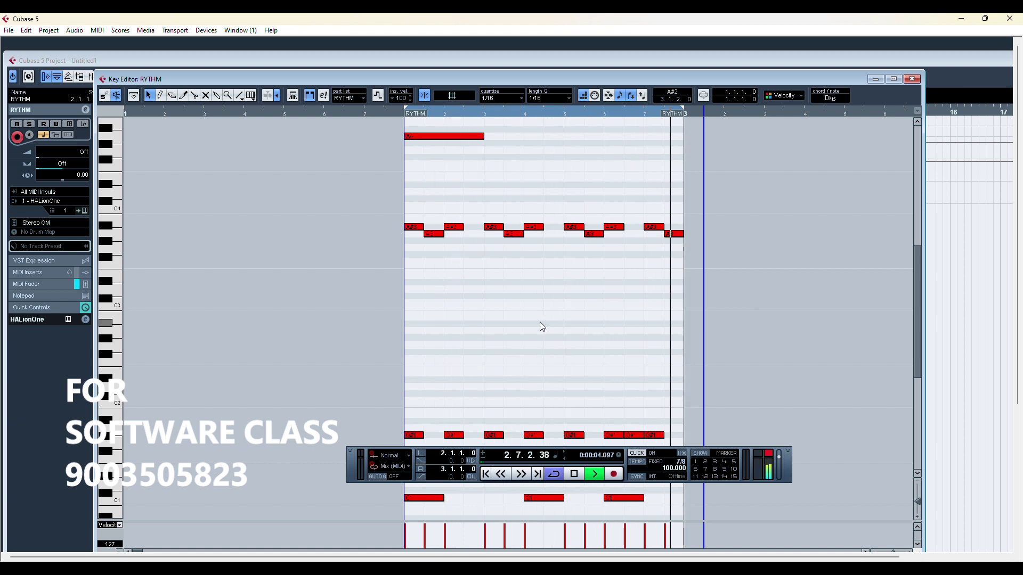
pyautogui.press('space')
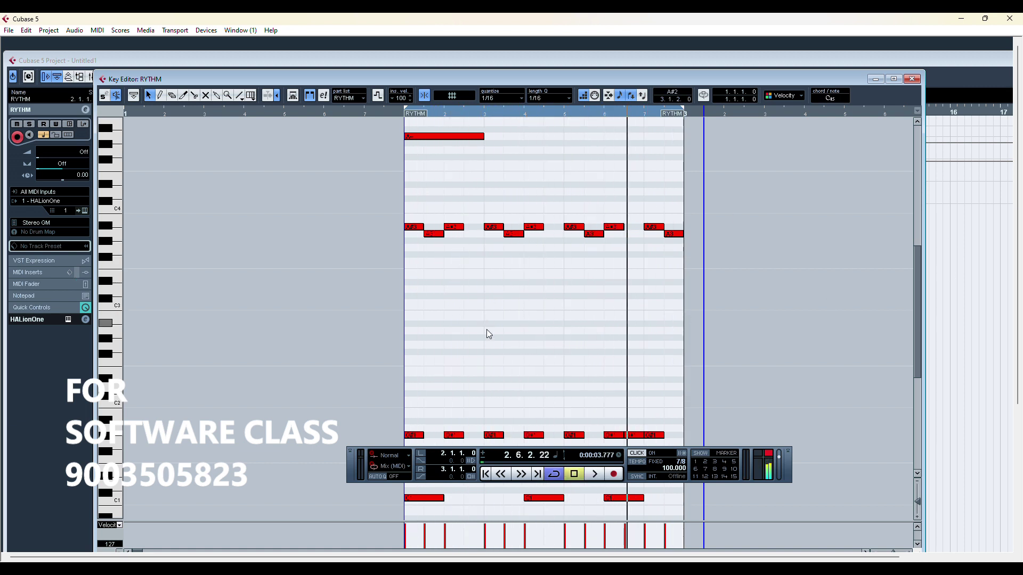
# Step: Turn the metronome click off and audition the full pattern from the start of bar 2
pyautogui.click(404, 113)
pyautogui.press('space')
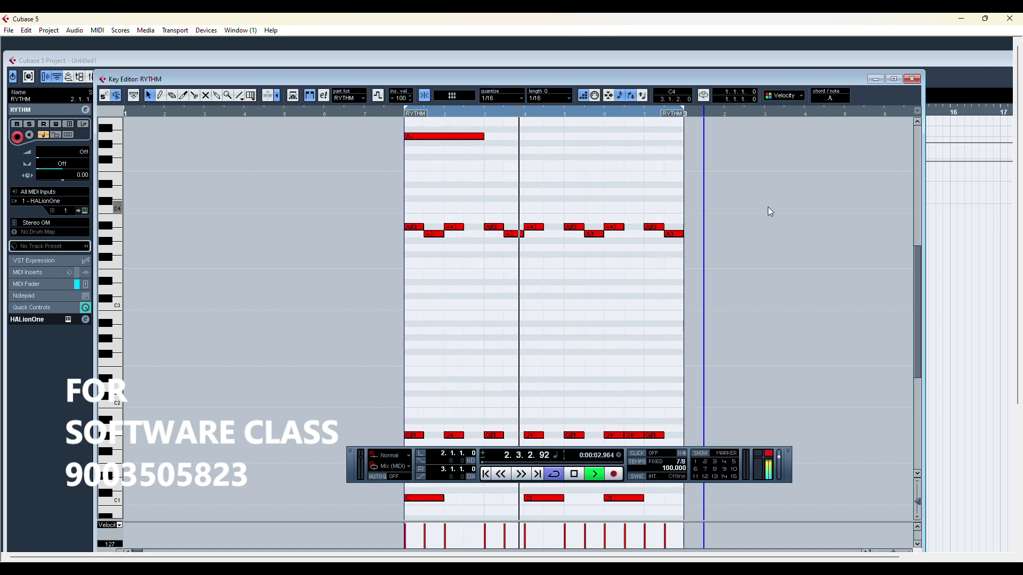
pyautogui.press('space')
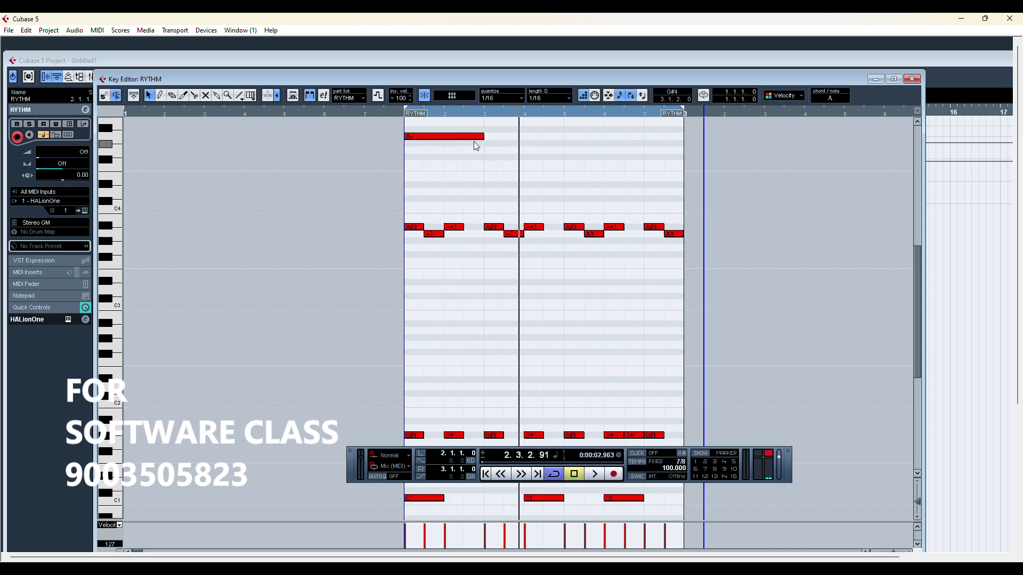
pyautogui.click(401, 113)
pyautogui.press('space')
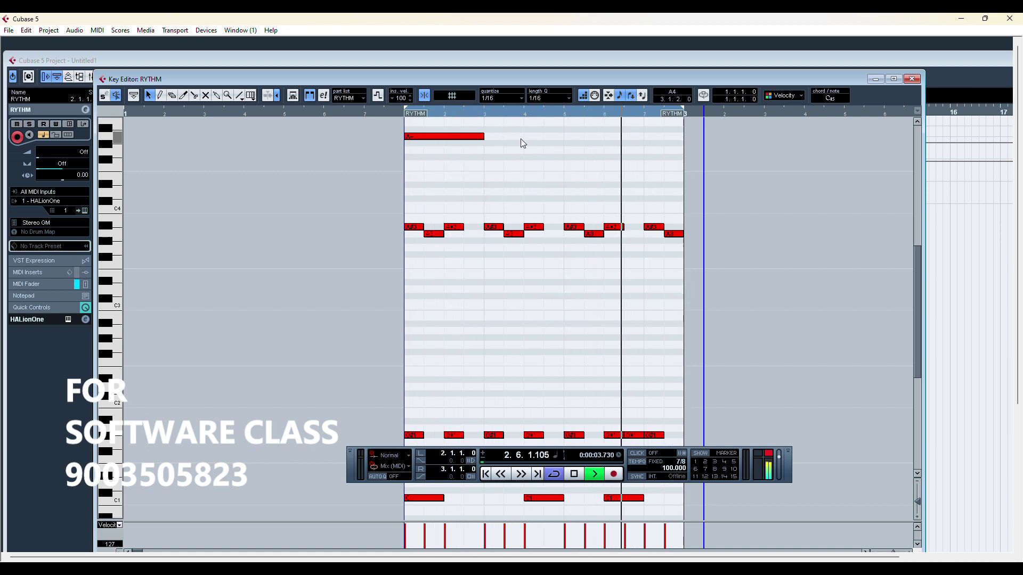
pyautogui.press('space')
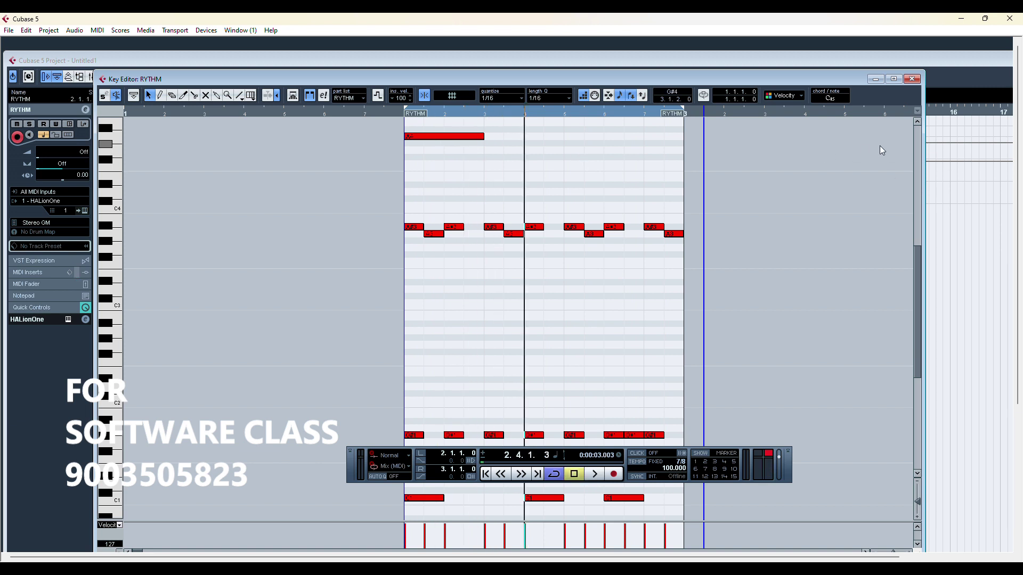
# Step: Close the Key Editor and reposition the project window so its window controls are in view
pyautogui.click(915, 80)
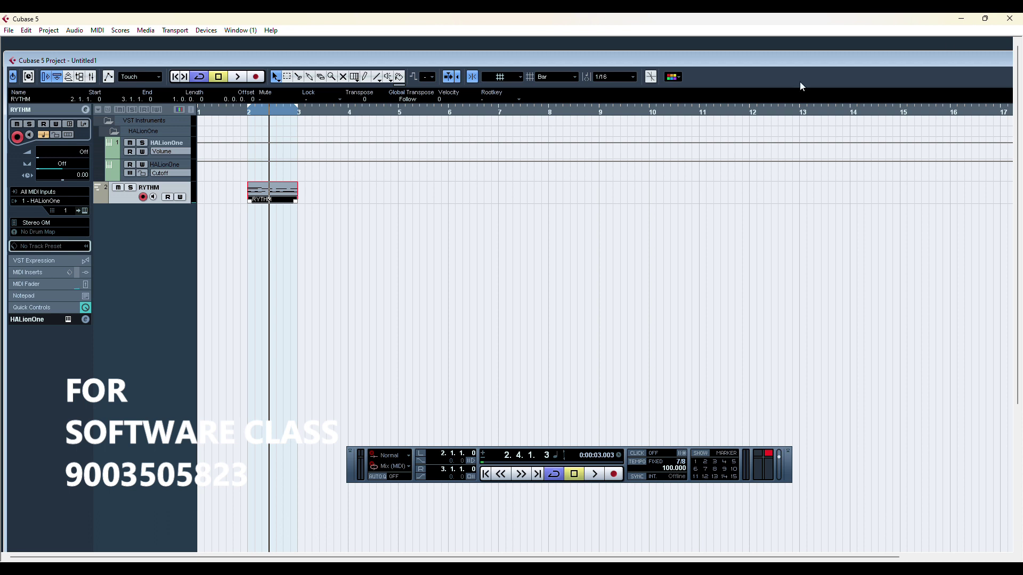
pyautogui.moveTo(971, 58); pyautogui.dragTo(858, 75)
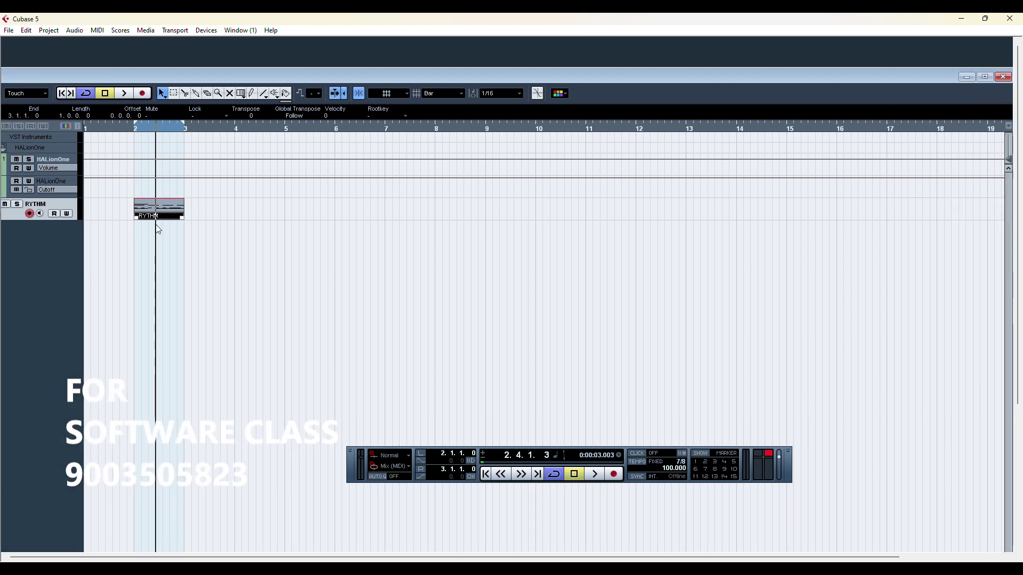
# Step: Duplicate the RYTHM part four times so the pattern runs continuously from bar 2 to the start of bar 7
pyautogui.hotkey('ctrl', 'd')
pyautogui.hotkey('ctrl', 'd')
pyautogui.hotkey('ctrl', 'd')
pyautogui.hotkey('ctrl', 'd')
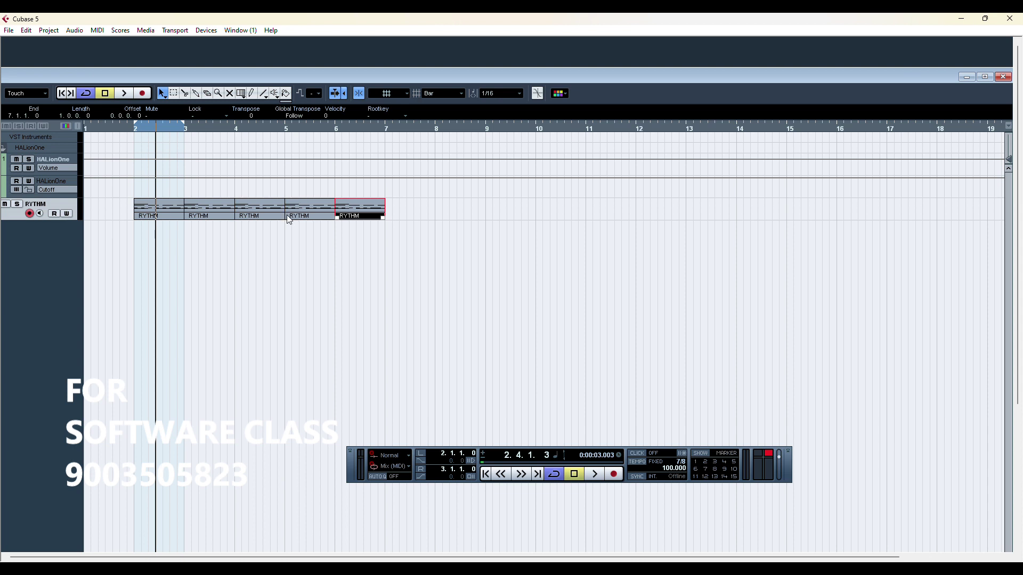
# Step: In the Key Editor, add a six-note sixteenth fill around C2 above the existing notes in the bar 6 part, from beat 5 to the bar's end
pyautogui.doubleClick(357, 218)
pyautogui.scroll(-3, 367, 310)
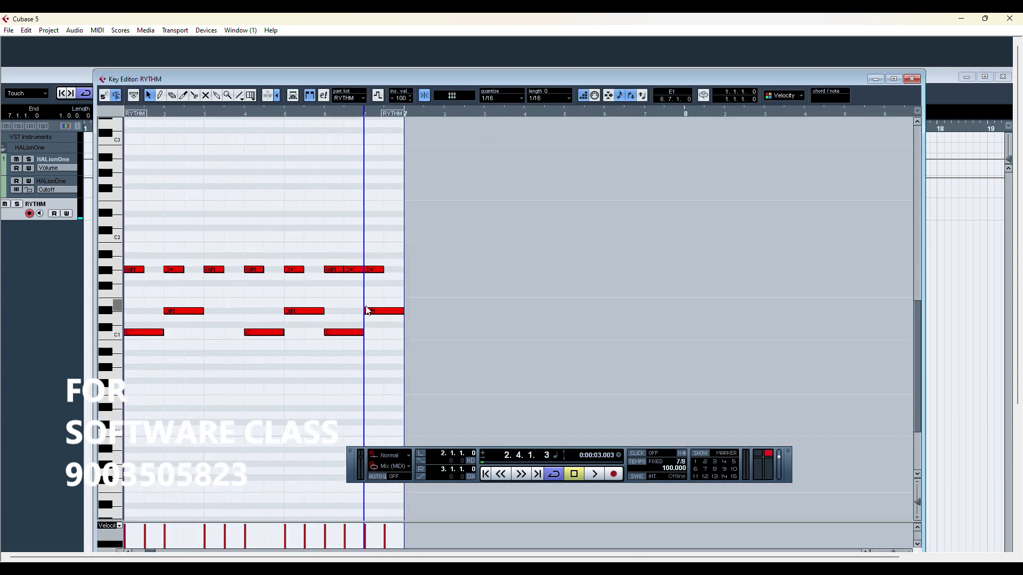
pyautogui.moveTo(336, 272); pyautogui.dragTo(408, 248)
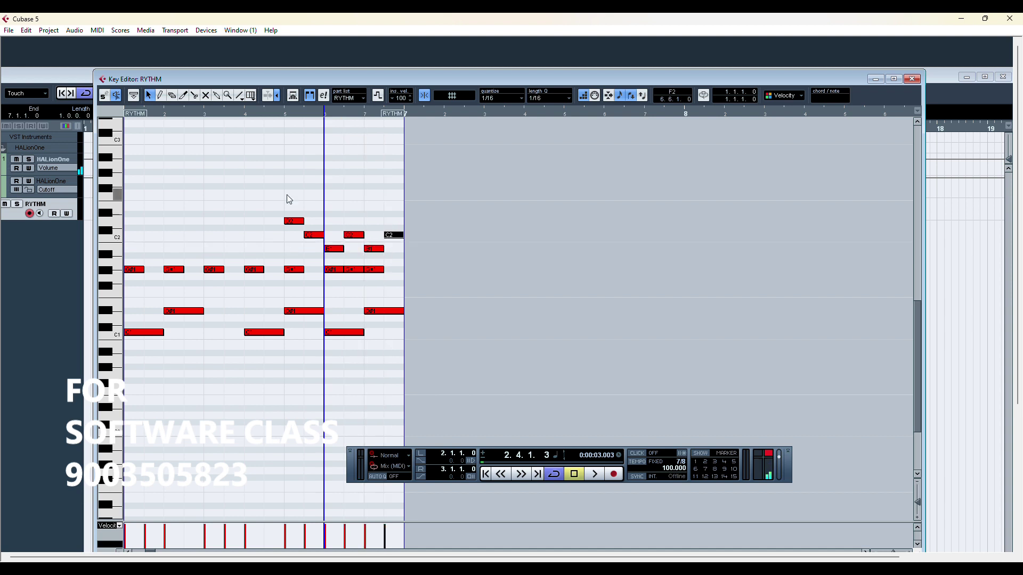
# Step: Audition the bar 6 fill from near the start of the bar, stop playback and close the Key Editor
pyautogui.click(174, 114)
pyautogui.press('space')
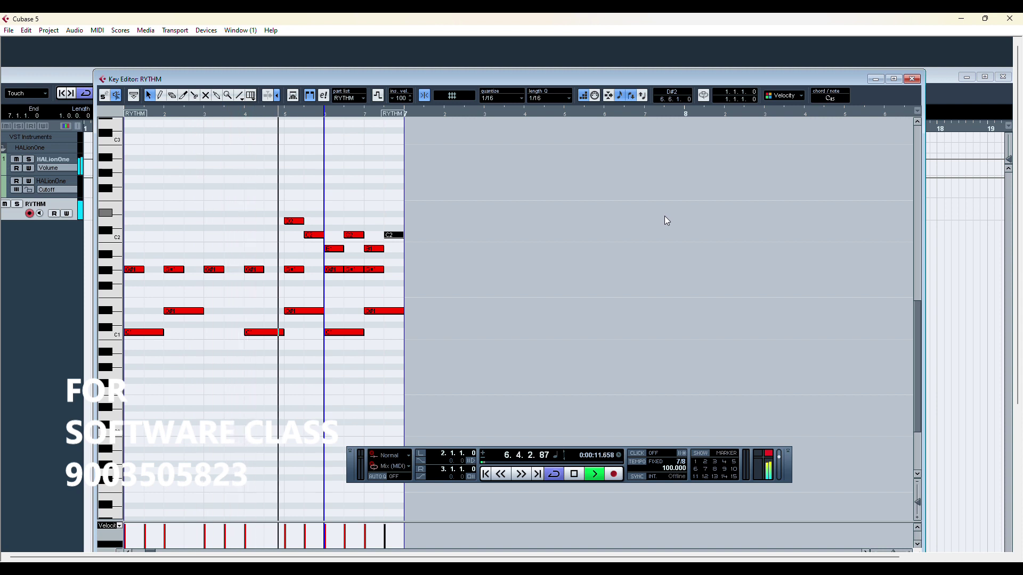
pyautogui.press('space')
pyautogui.click(912, 78)
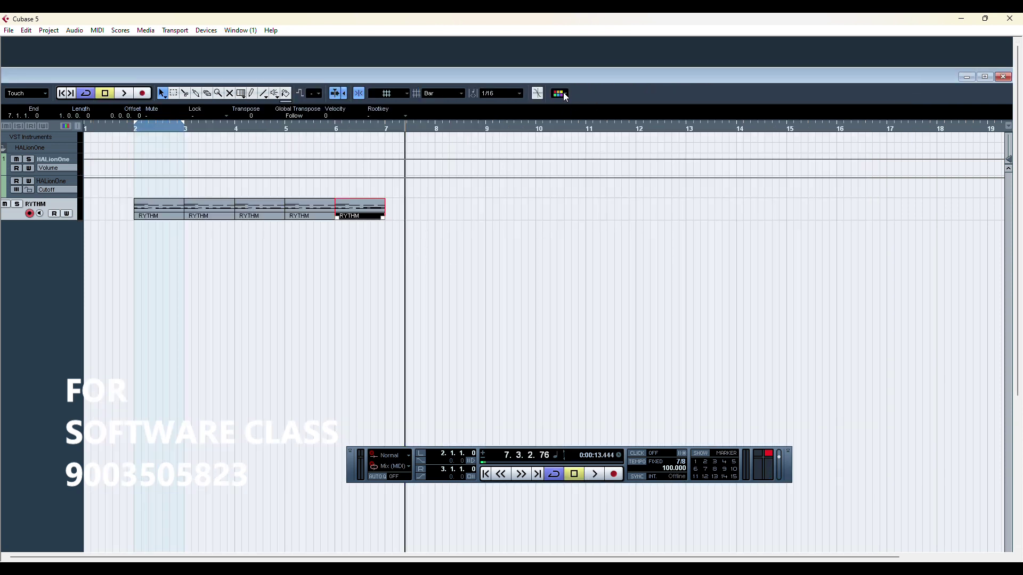
# Step: Color the bar 6 RYTHM part yellow and deselect it
pyautogui.click(564, 96)
pyautogui.click(565, 153)
pyautogui.click(253, 294)
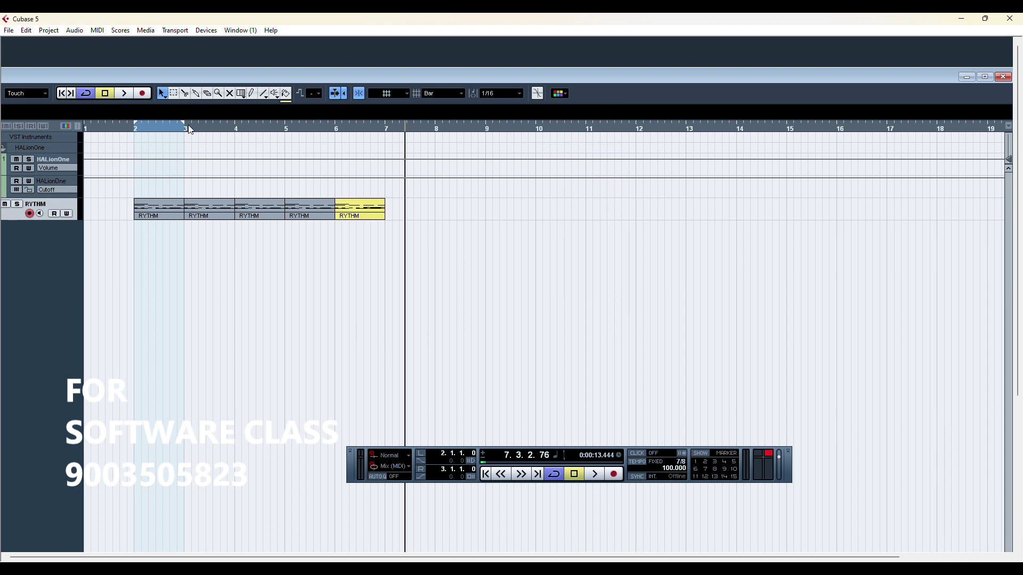
# Step: Extend the cycle range's right locator to bar 7 and play the arrangement from bar 2 into the yellow part
pyautogui.moveTo(184, 126); pyautogui.dragTo(384, 155)
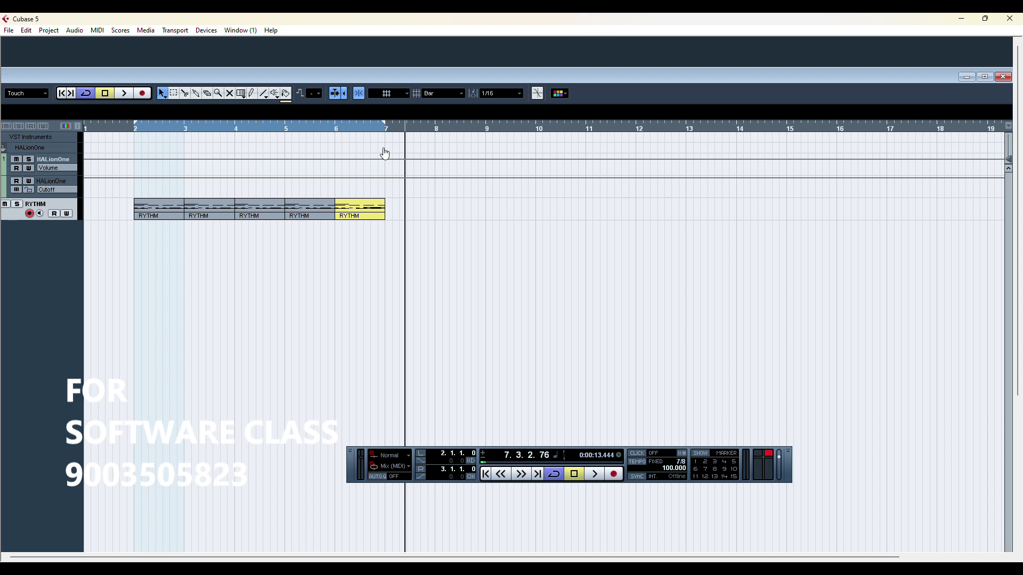
pyautogui.click(134, 129)
pyautogui.press('space')
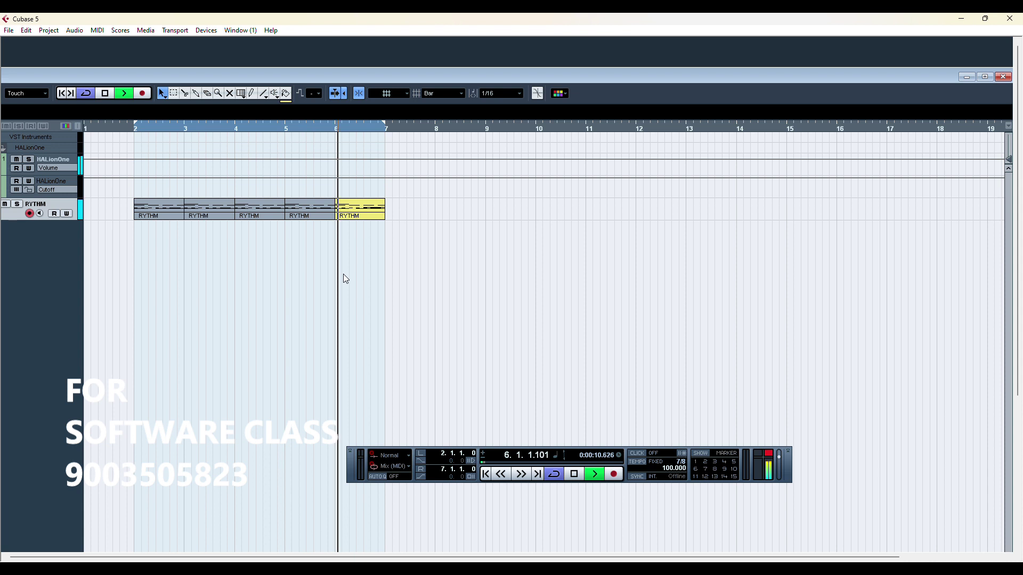
pyautogui.press('space')
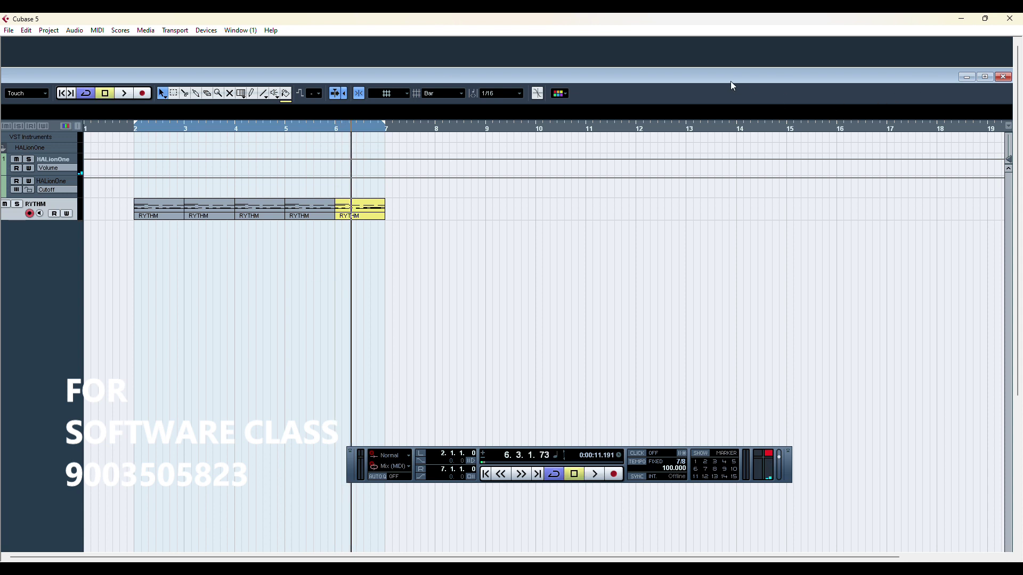
# Step: Shift the project window so the track controls show, and save the project as 78 in the 7 8 folder
pyautogui.doubleClick(731, 83)
pyautogui.click(9, 30)
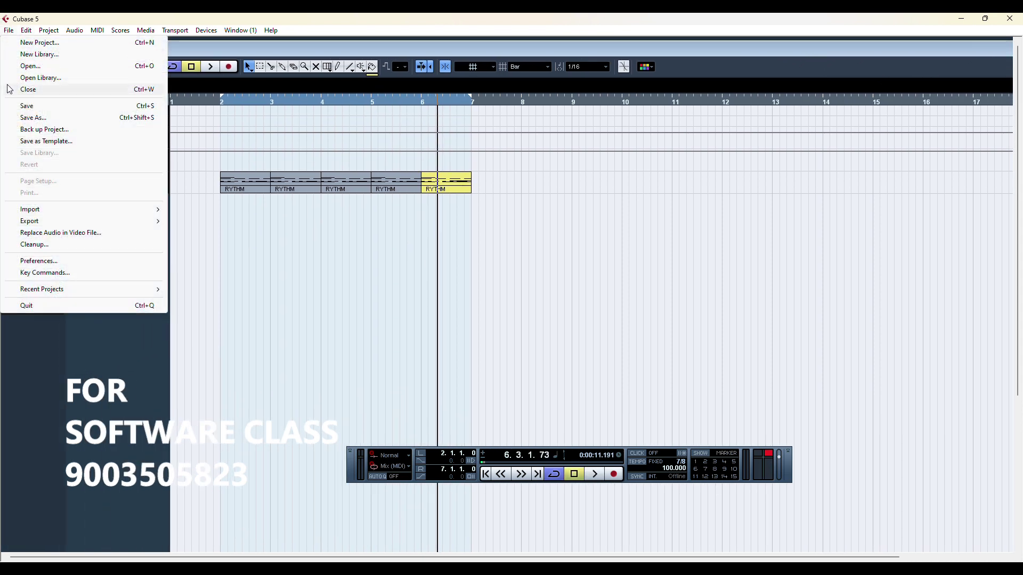
pyautogui.click(331, 277)
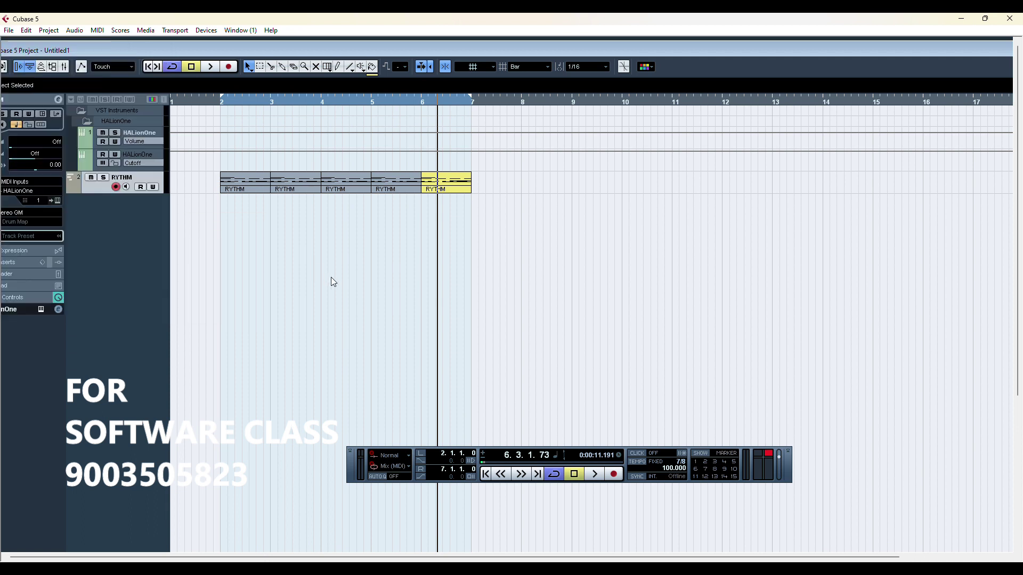
pyautogui.hotkey('ctrl', 's')
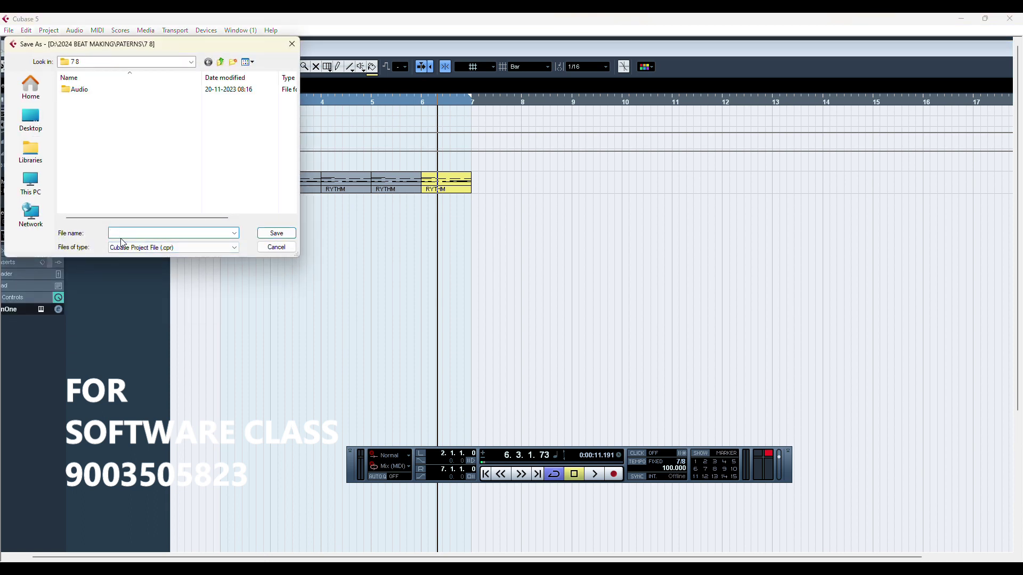
pyautogui.write('78')
pyautogui.click(269, 237)
pyautogui.click(9, 30)
pyautogui.click(266, 240)
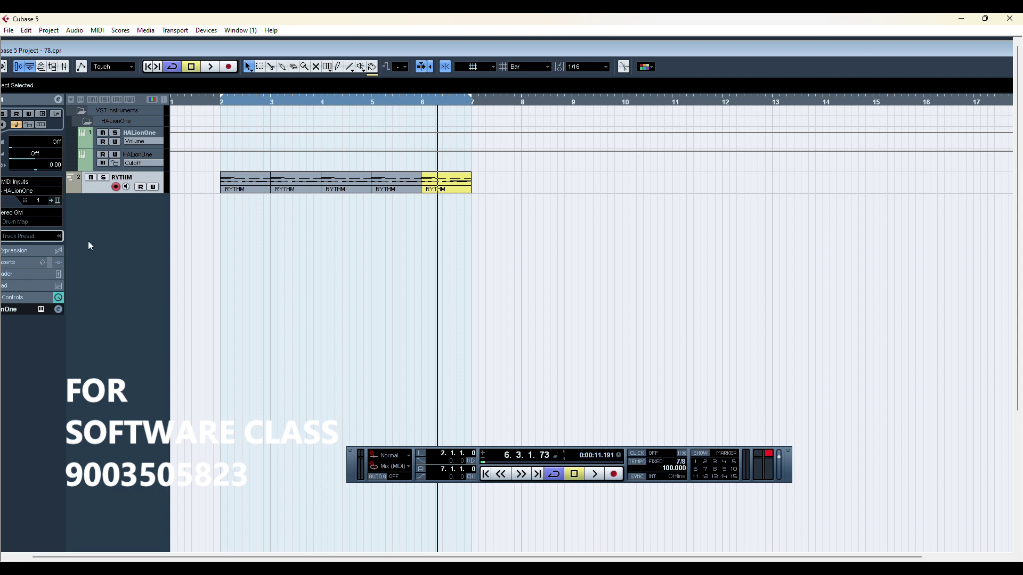
# Step: Set the RYTHM track's MIDI channel to 10 and export a MIDI file named MY 7 8, keeping the offered export options
pyautogui.click(39, 200)
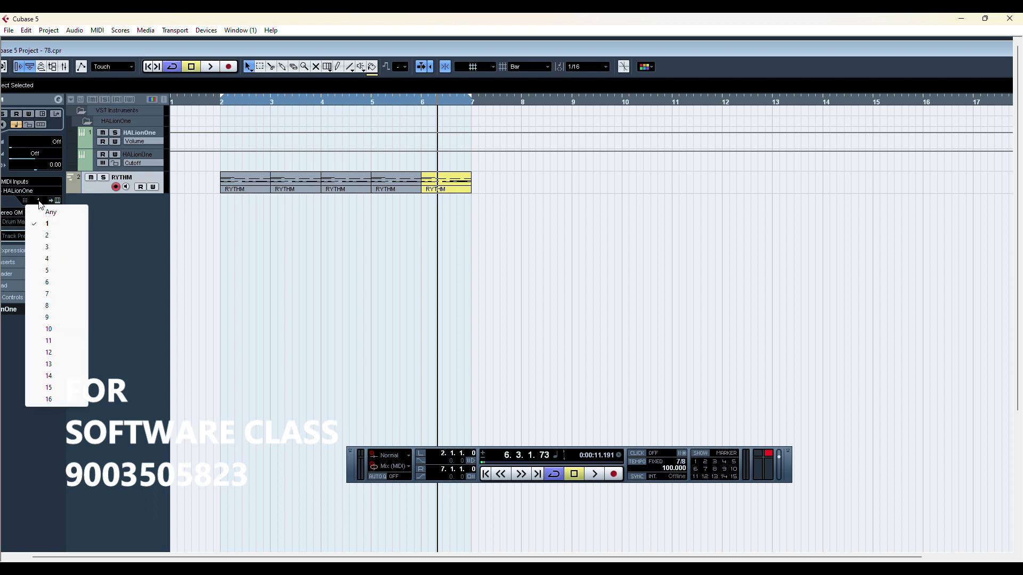
pyautogui.click(81, 329)
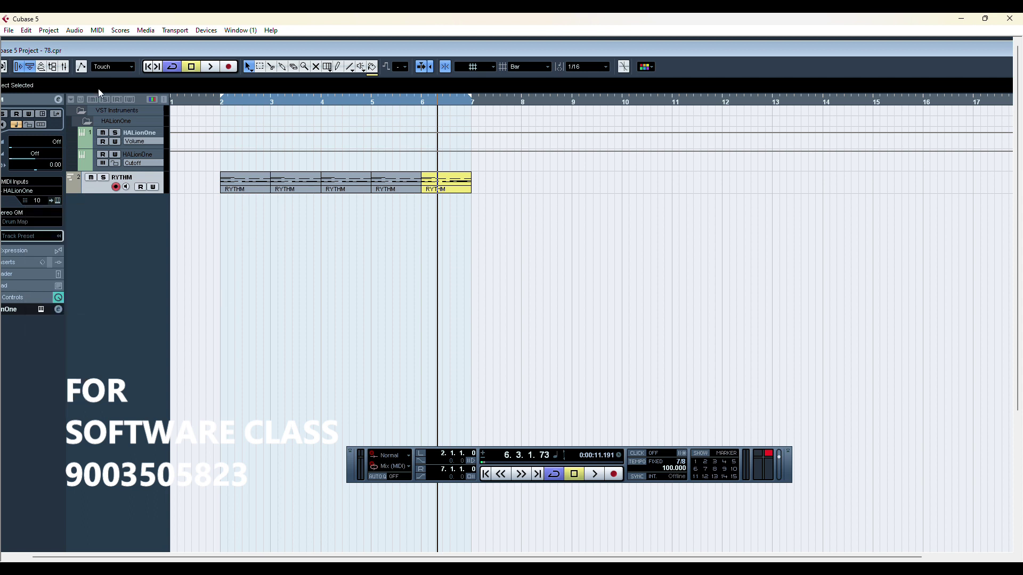
pyautogui.click(9, 31)
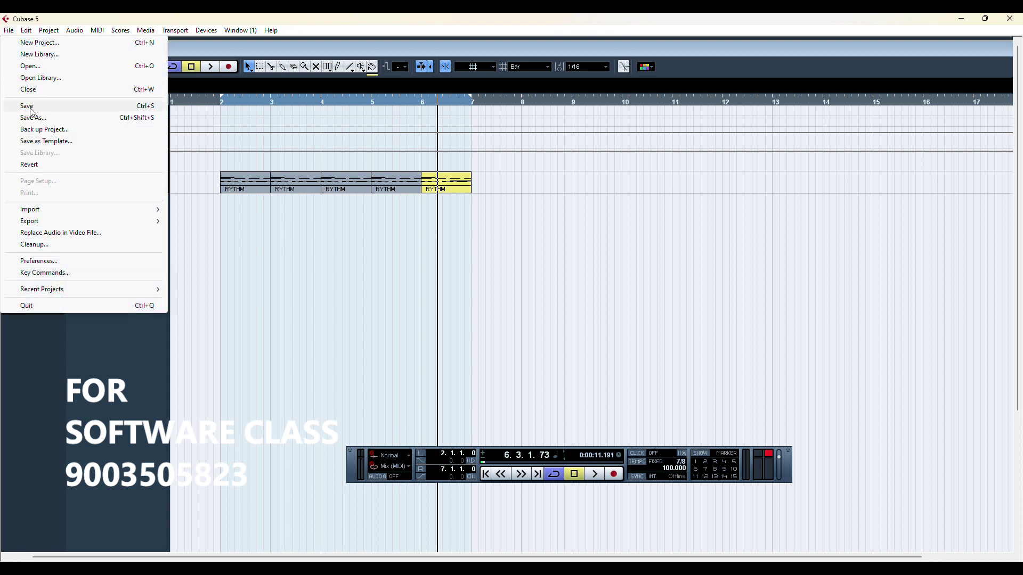
pyautogui.moveTo(91, 224)
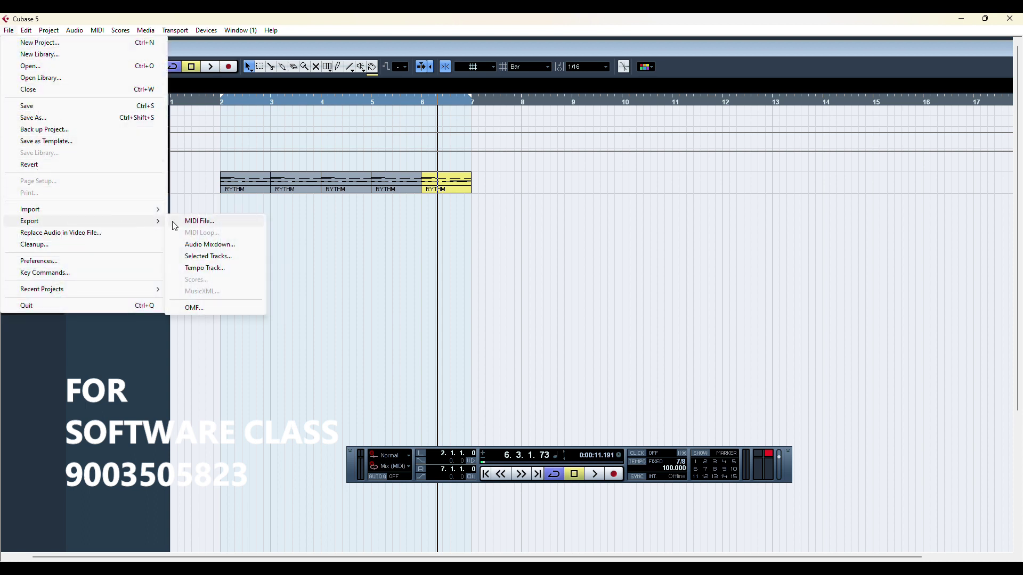
pyautogui.click(184, 218)
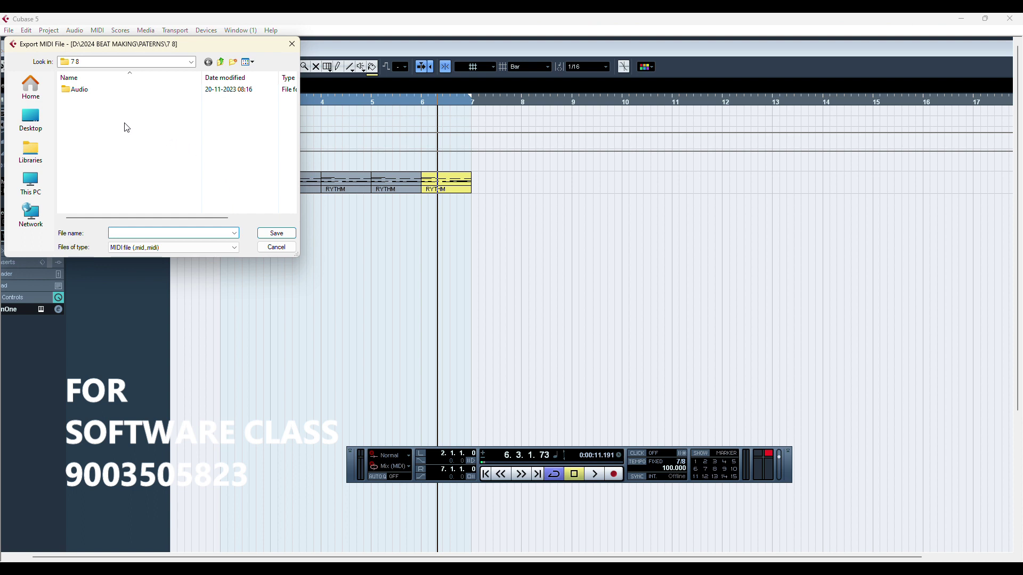
pyautogui.click(121, 234)
pyautogui.write('MY 7 8')
pyautogui.click(273, 235)
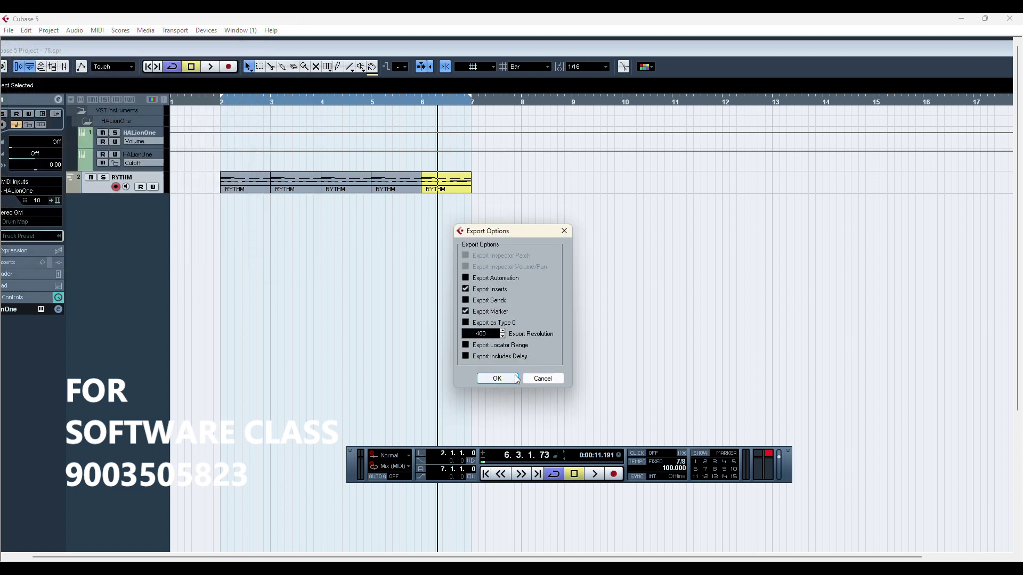
pyautogui.click(496, 380)
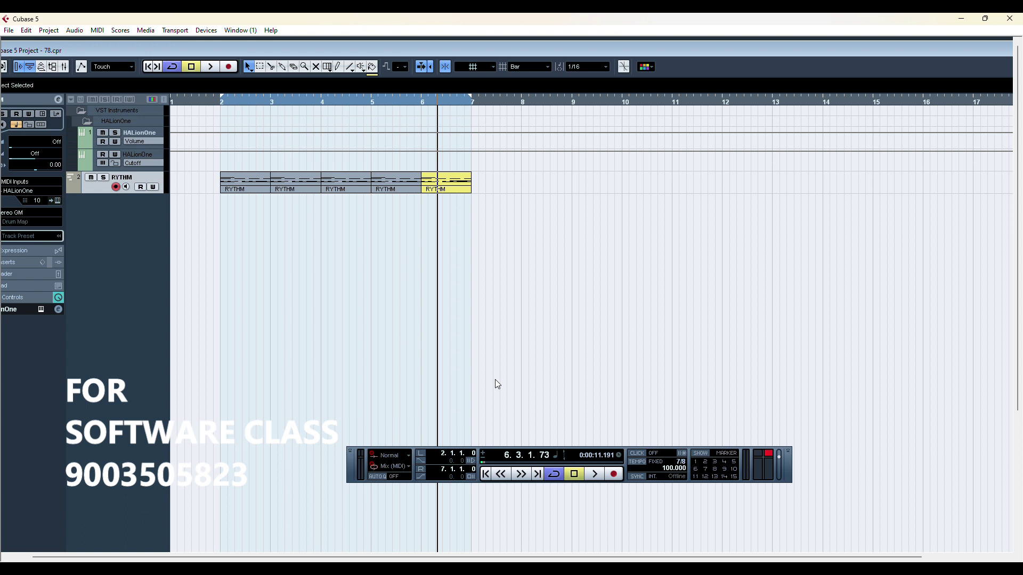